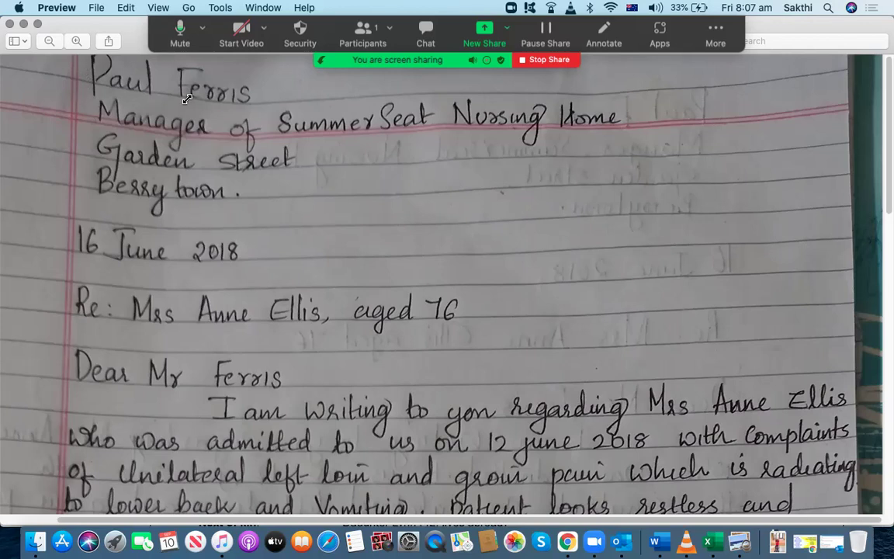
Outline the recipient's name at the top and in the salutation, then return to the reply email
{"action": "left_click_drag", "start_coordinate": [81, 64], "coordinate": [290, 118]}
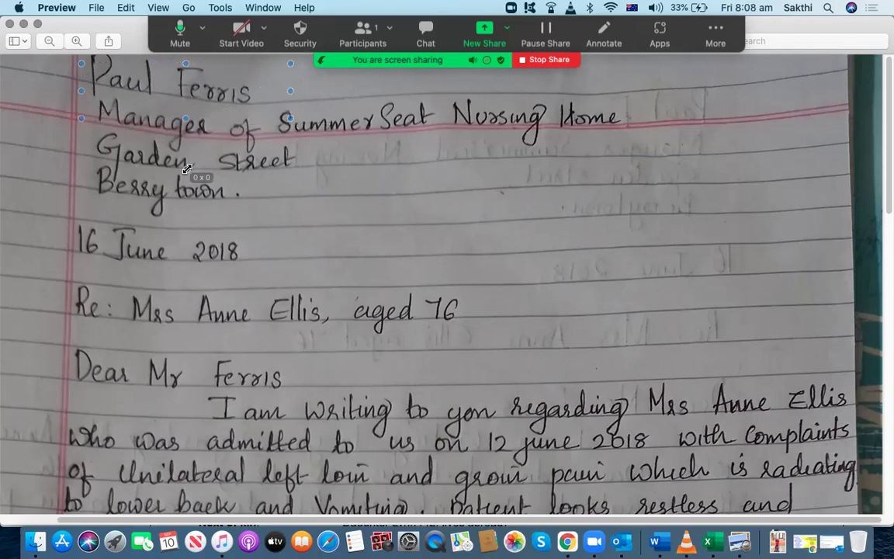
{"action": "left_click_drag", "start_coordinate": [78, 59], "coordinate": [232, 108]}
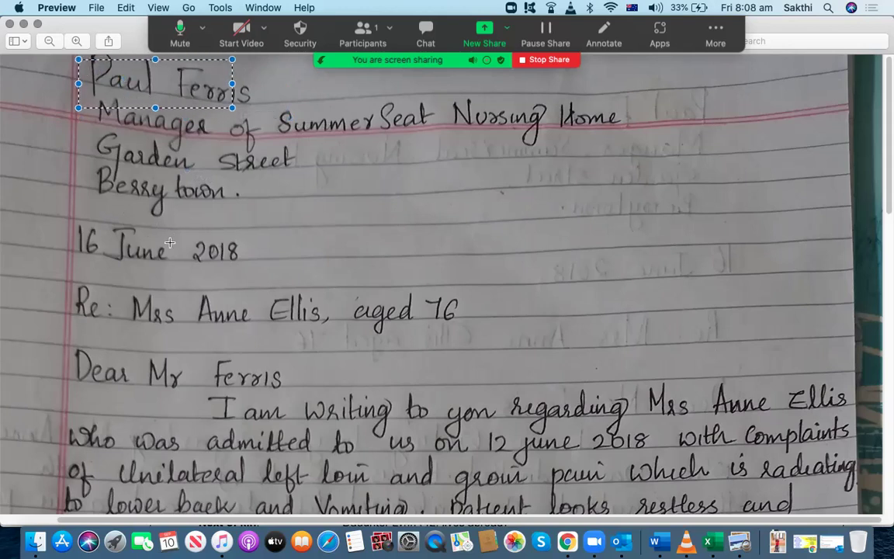
{"action": "left_click_drag", "start_coordinate": [148, 357], "coordinate": [308, 398]}
{"action": "left_click", "coordinate": [309, 369]}
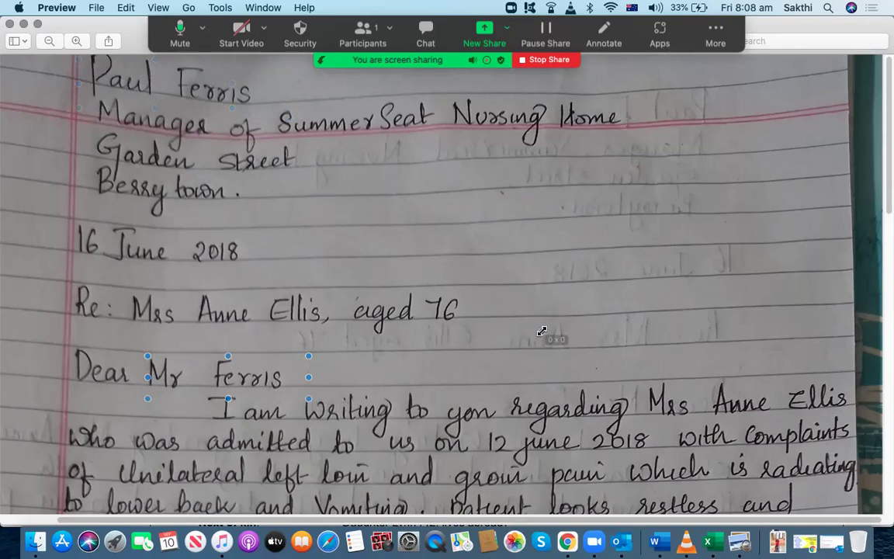
{"action": "left_click", "coordinate": [832, 545]}
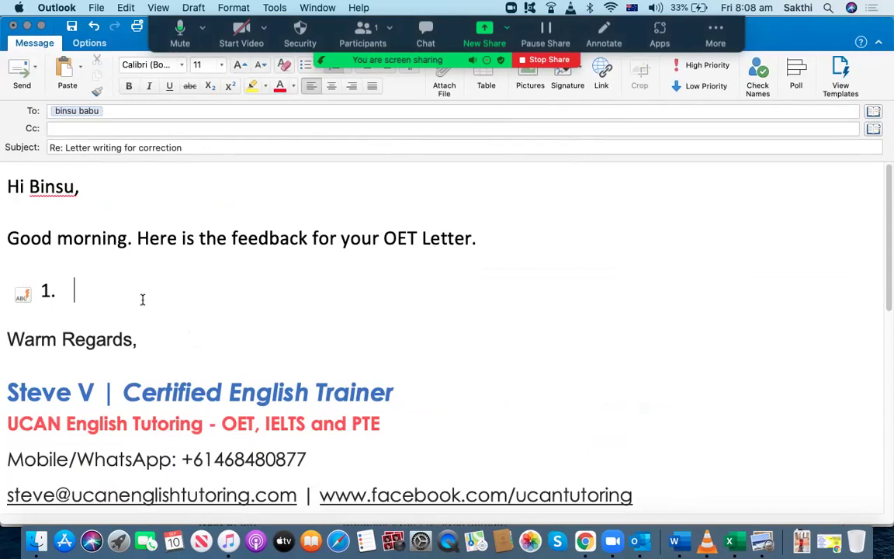
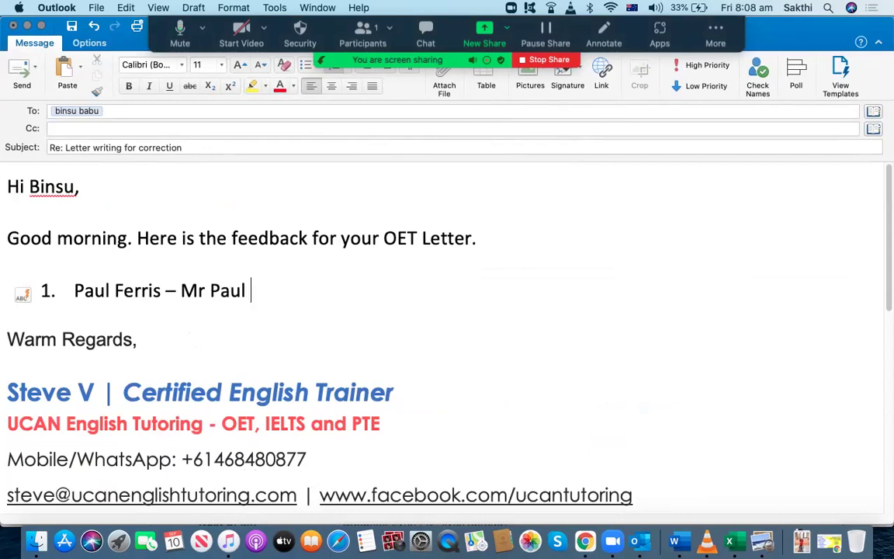
{"action": "key", "text": "Return"}
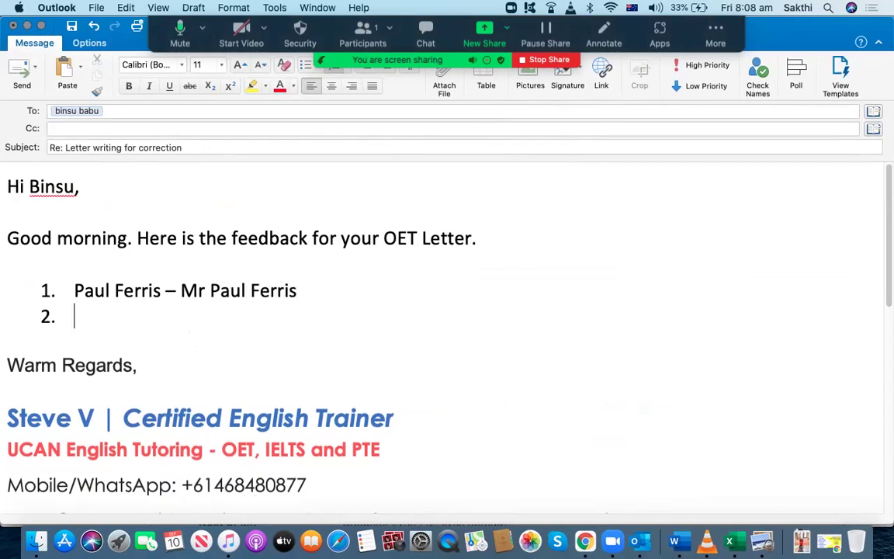
{"action": "left_click", "coordinate": [25, 25]}
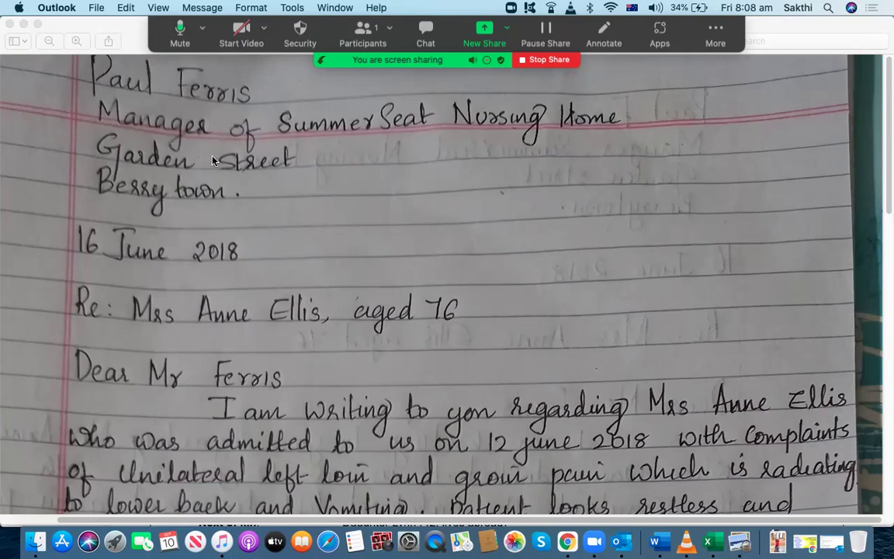
Mark the nursing home manager line and town name, checking them against the case-notes PDF
{"action": "left_click", "coordinate": [91, 100]}
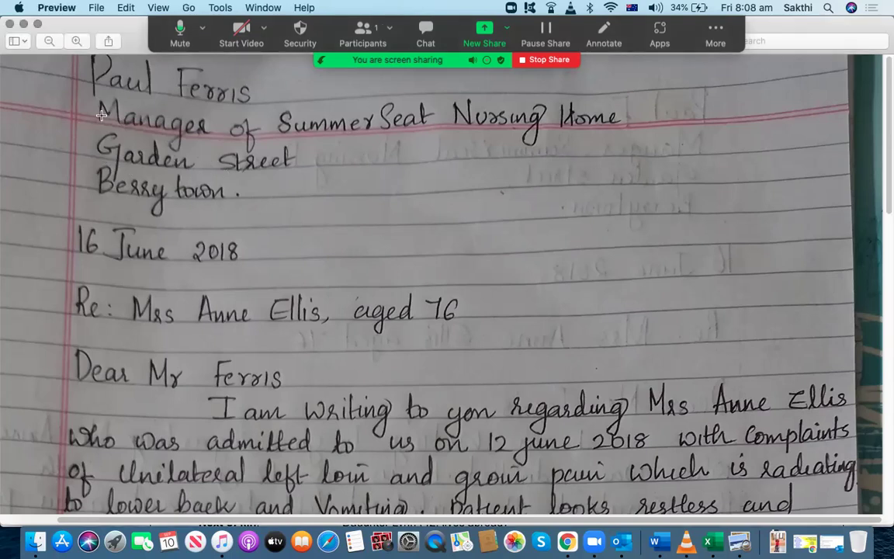
{"action": "left_click_drag", "start_coordinate": [88, 99], "coordinate": [652, 144]}
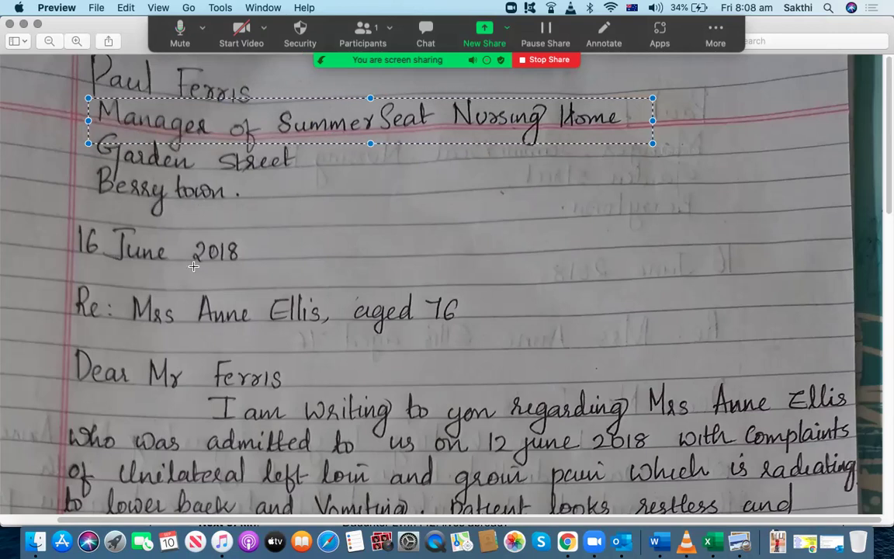
{"action": "left_click_drag", "start_coordinate": [171, 174], "coordinate": [180, 197]}
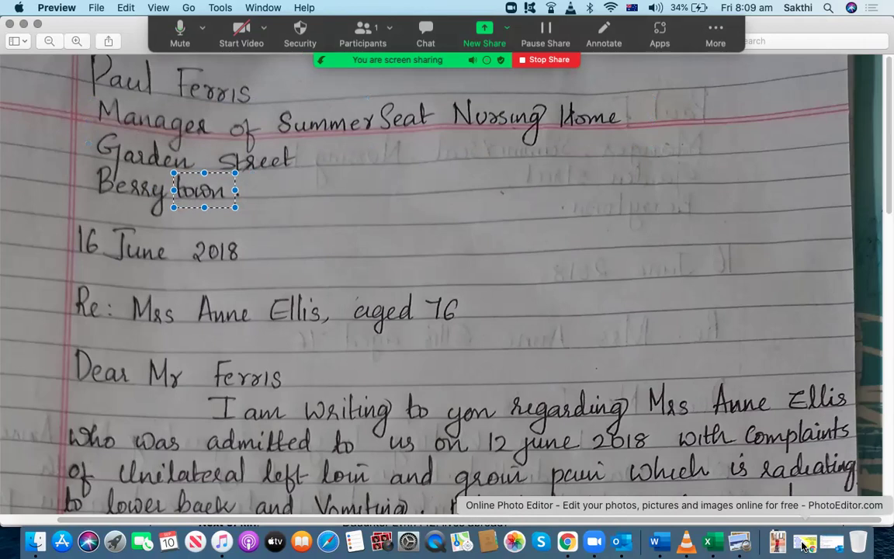
{"action": "left_click", "coordinate": [23, 24]}
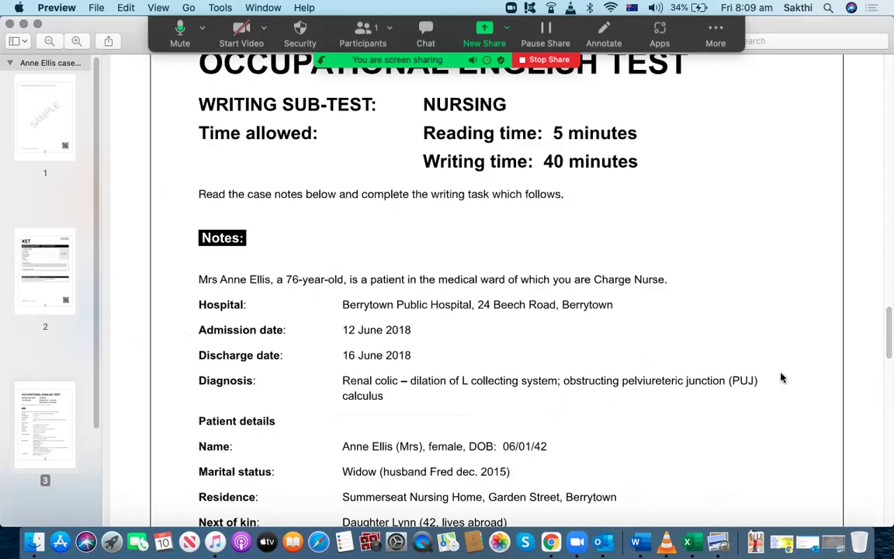
{"action": "left_click", "coordinate": [815, 546]}
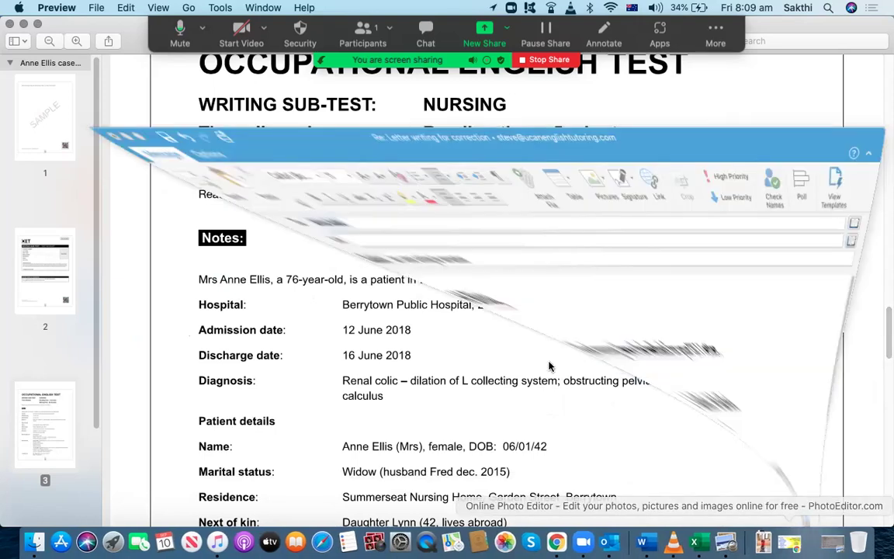
{"action": "left_click", "coordinate": [823, 543]}
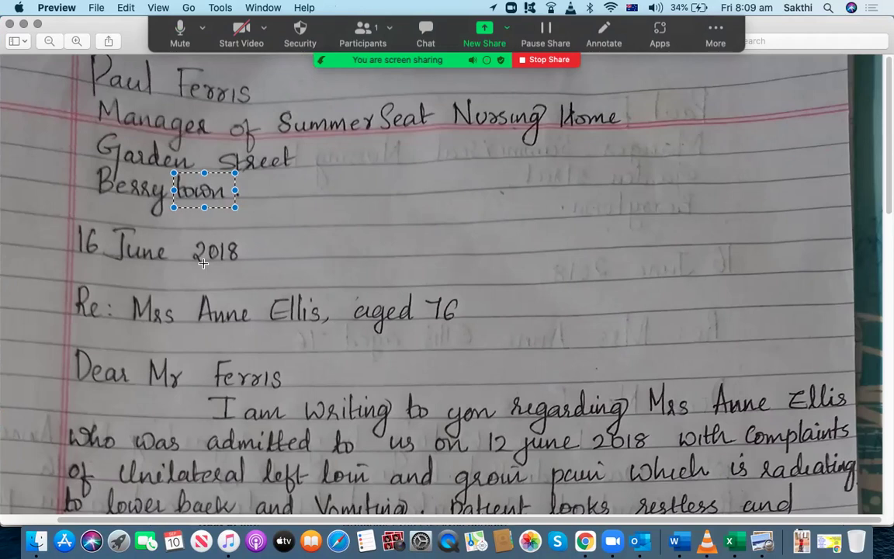
{"action": "left_click", "coordinate": [75, 223]}
Mark the date, subject and salutation lines, then begin correction 2 with 'Dear Mr Ferris'
{"action": "left_click_drag", "start_coordinate": [69, 219], "coordinate": [273, 274]}
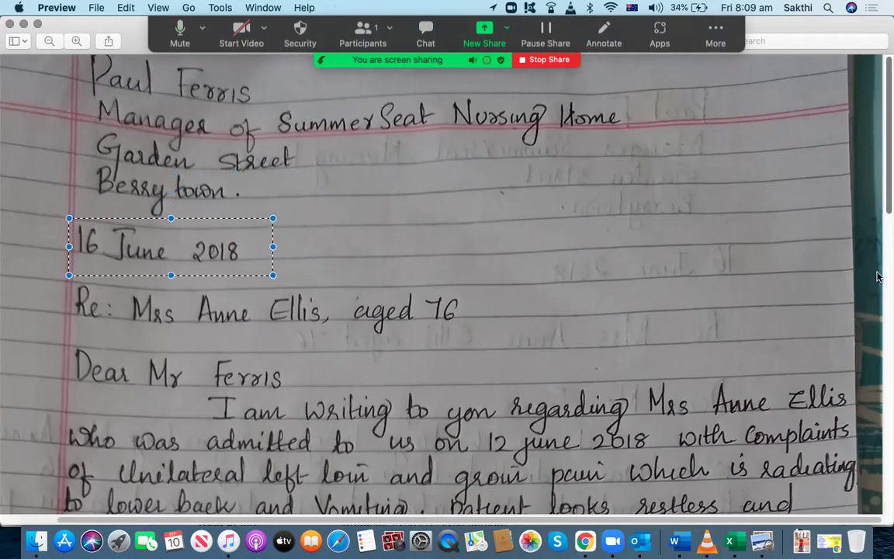
{"action": "scroll", "coordinate": [66, 268], "scroll_direction": "down", "scroll_amount": 3}
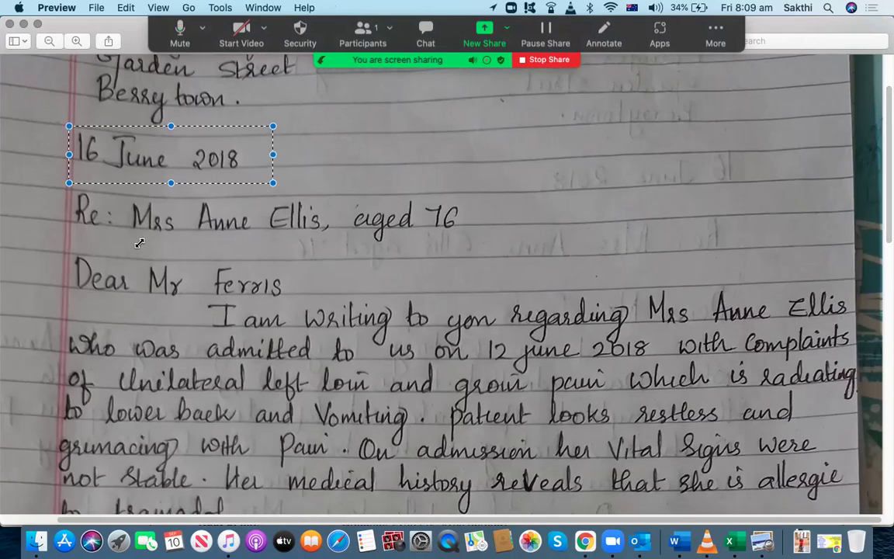
{"action": "left_click", "coordinate": [29, 270]}
{"action": "left_click_drag", "start_coordinate": [56, 188], "coordinate": [468, 247]}
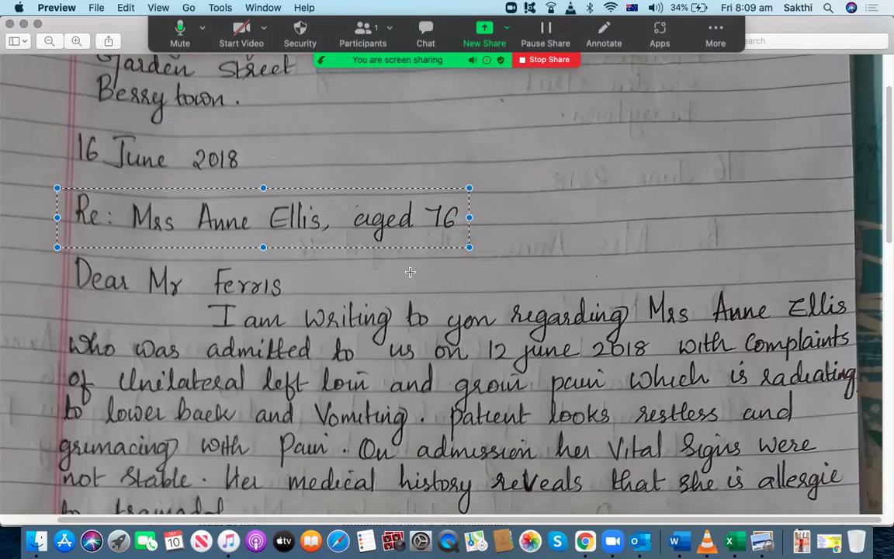
{"action": "scroll", "coordinate": [884, 186], "scroll_direction": "down", "scroll_amount": 5}
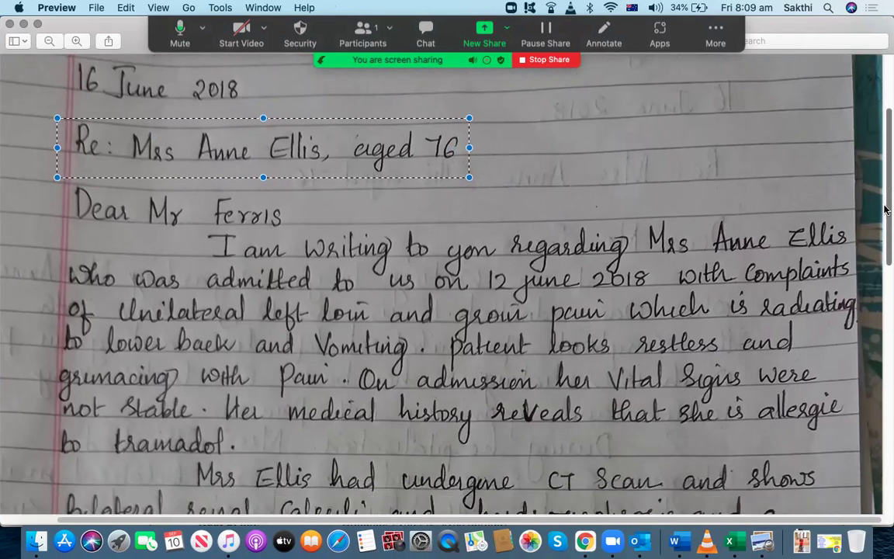
{"action": "left_click", "coordinate": [69, 167]}
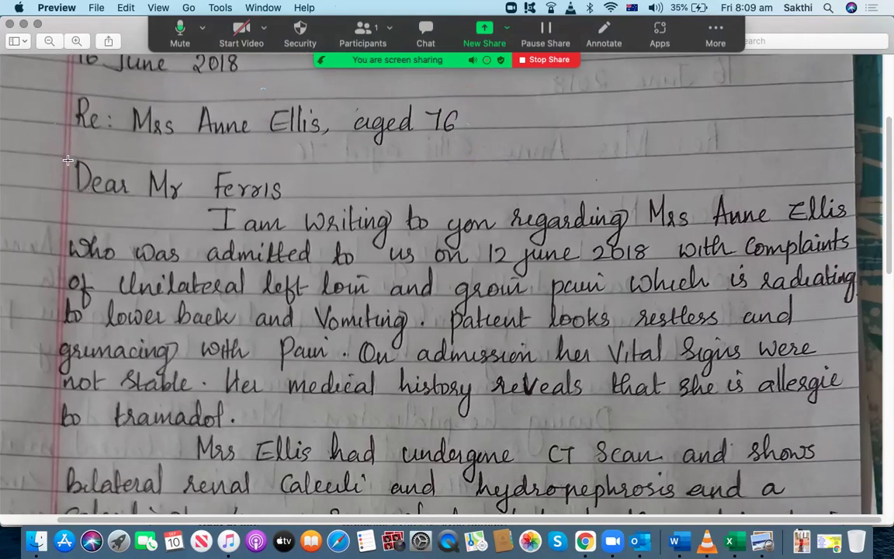
{"action": "left_click_drag", "start_coordinate": [66, 156], "coordinate": [293, 199]}
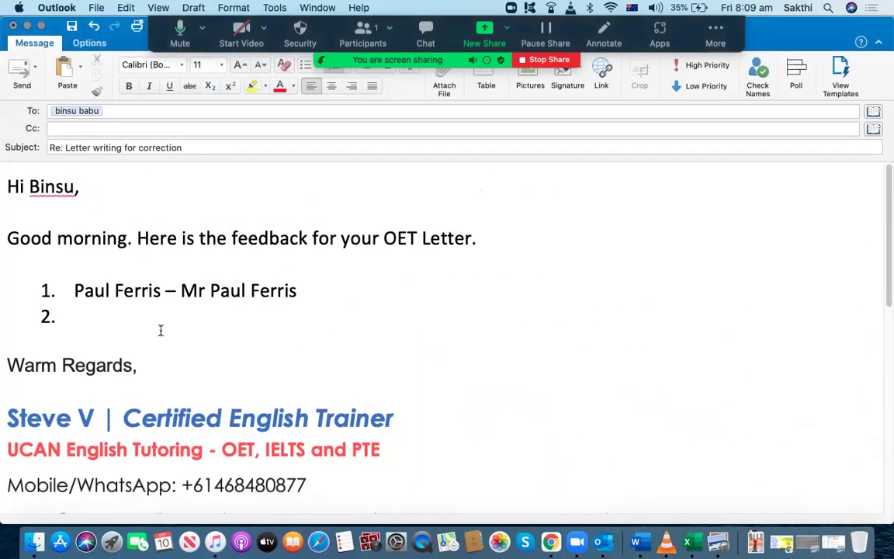
{"action": "type", "text": "Dear Mr Ferris -"}
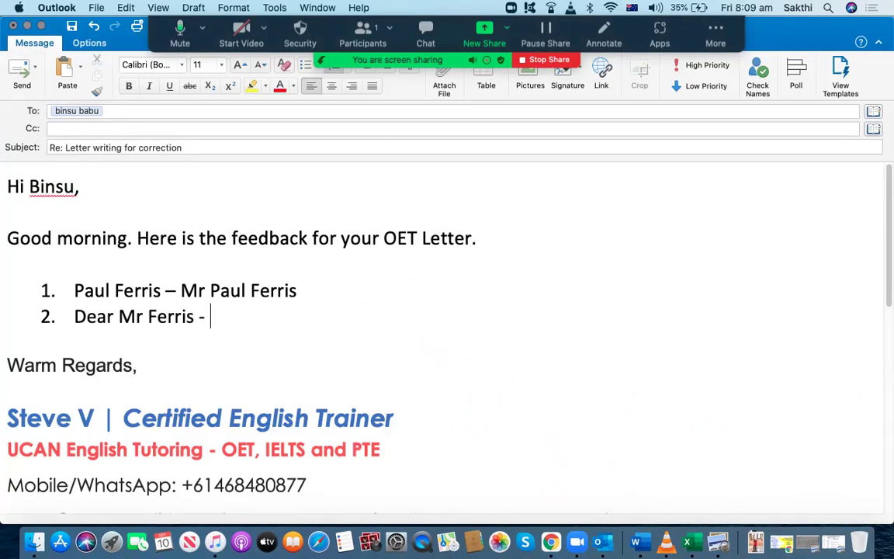
Complete correction 2 as 'Dear Mr Ferris - Dear Mr Ferris,' and start item 3
{"action": "left_click_drag", "start_coordinate": [195, 321], "coordinate": [76, 317]}
{"action": "key", "text": "super+c"}
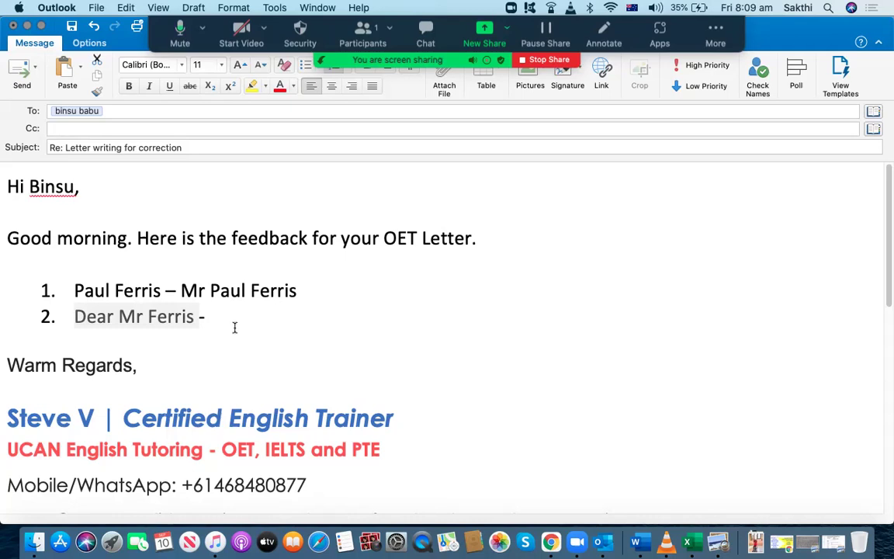
{"action": "left_click", "coordinate": [220, 318]}
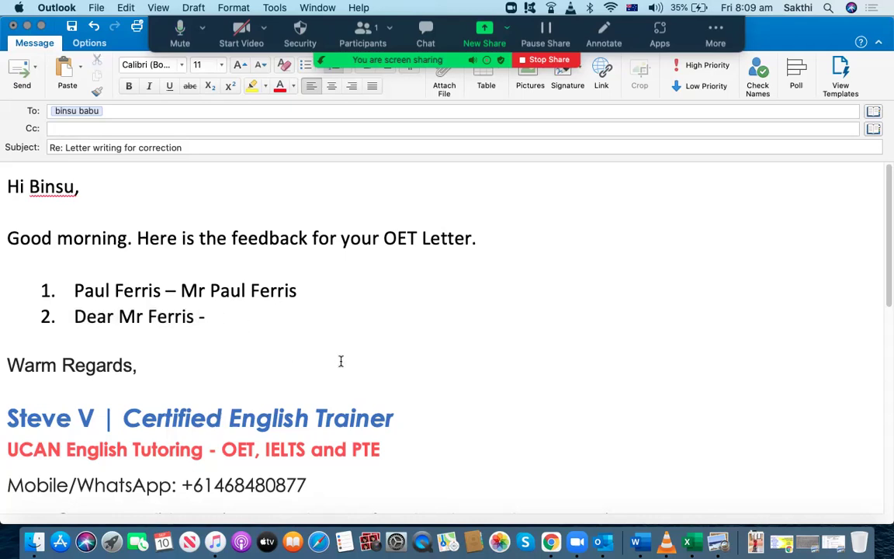
{"action": "key", "text": "super+v"}
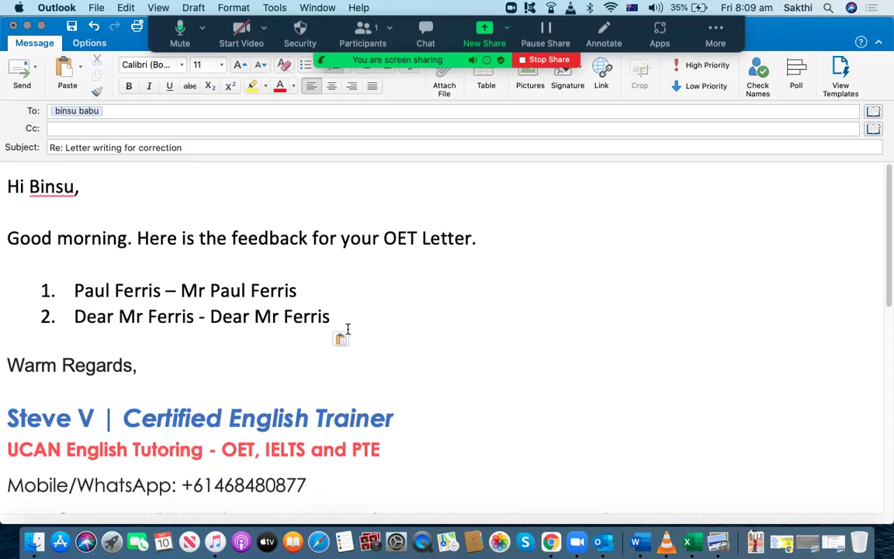
{"action": "type", "text": ","}
{"action": "key", "text": "Return"}
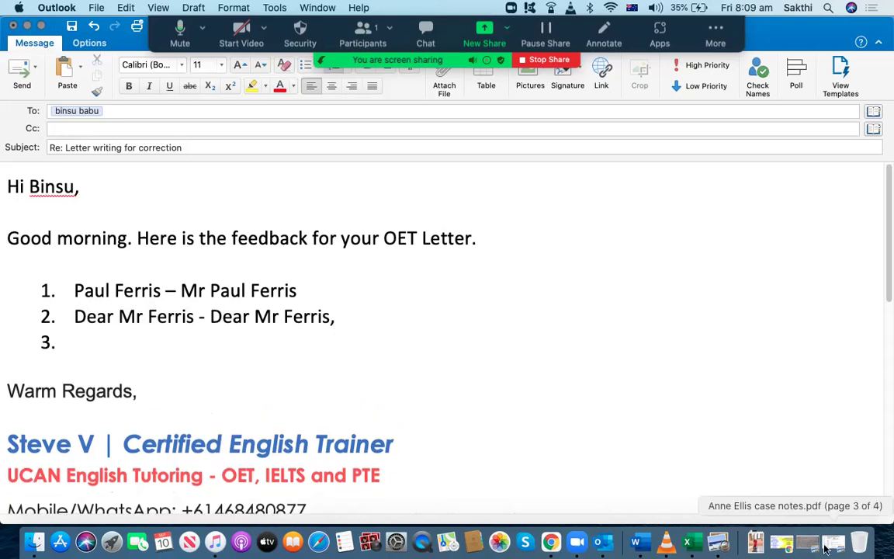
{"action": "left_click", "coordinate": [834, 542]}
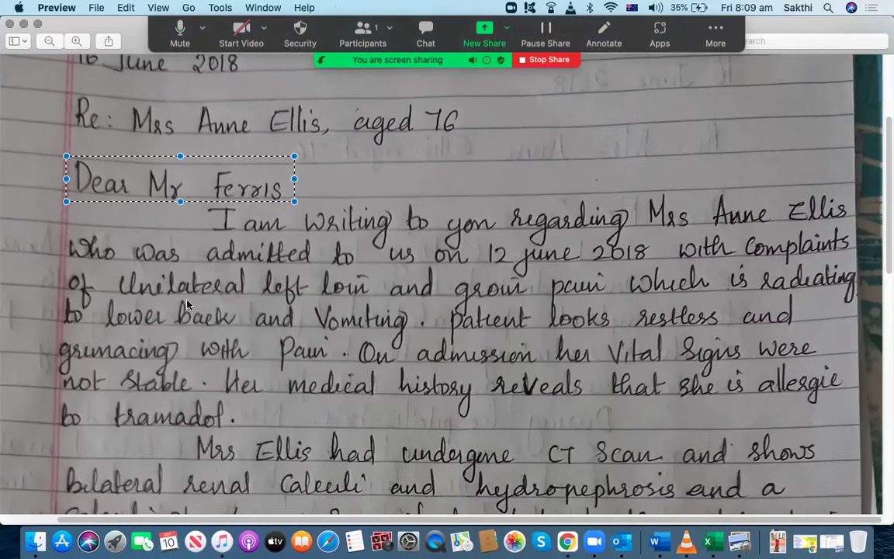
Deselect the 'Dear Mr Ferris' box in the letter and resume at empty item 3 of the email
{"action": "left_click", "coordinate": [168, 268]}
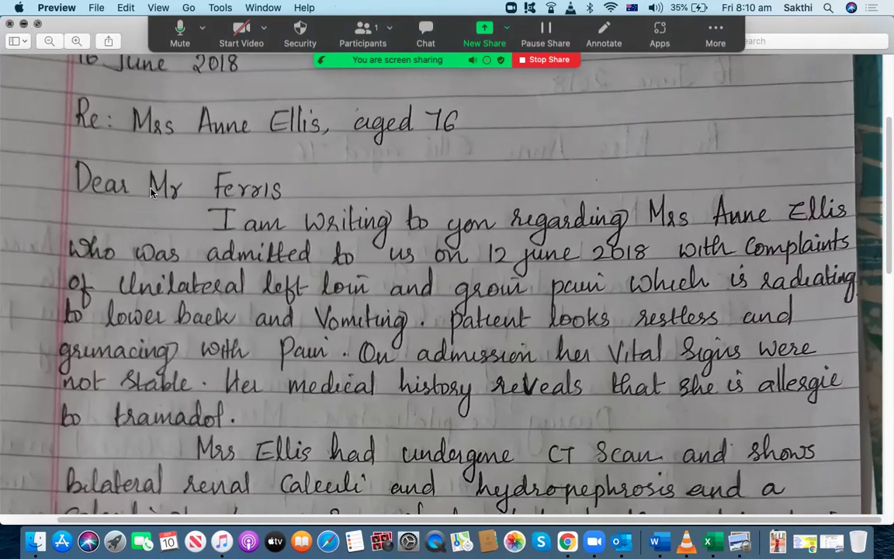
{"action": "key", "text": "super+w"}
{"action": "left_click", "coordinate": [166, 347]}
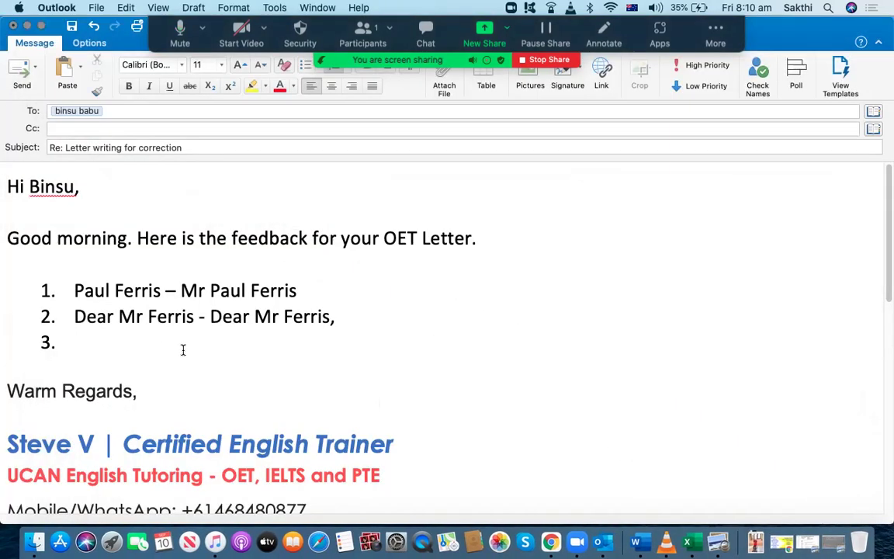
Add corrections on the blank line after the salutation and on the patient's reference details, then start item 5
{"action": "type", "text": "leave a blank line"}
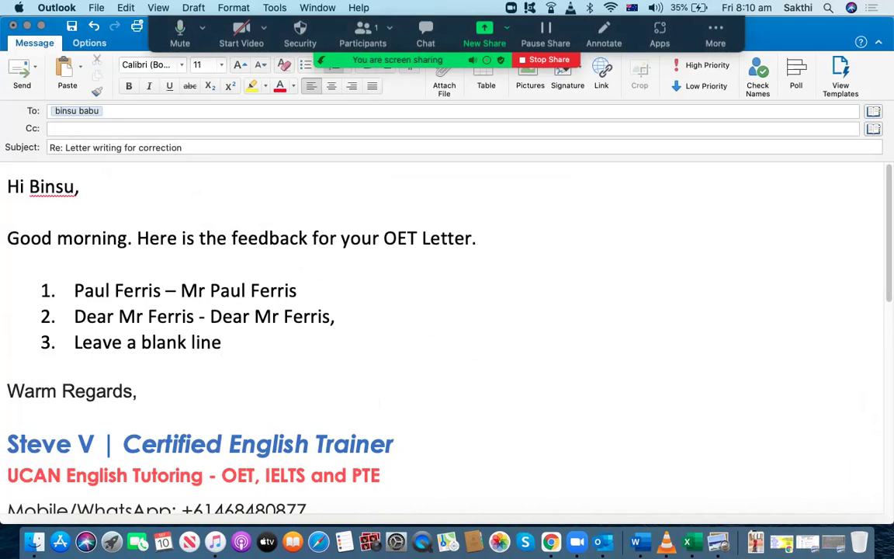
{"action": "type", "text": " between the salu"}
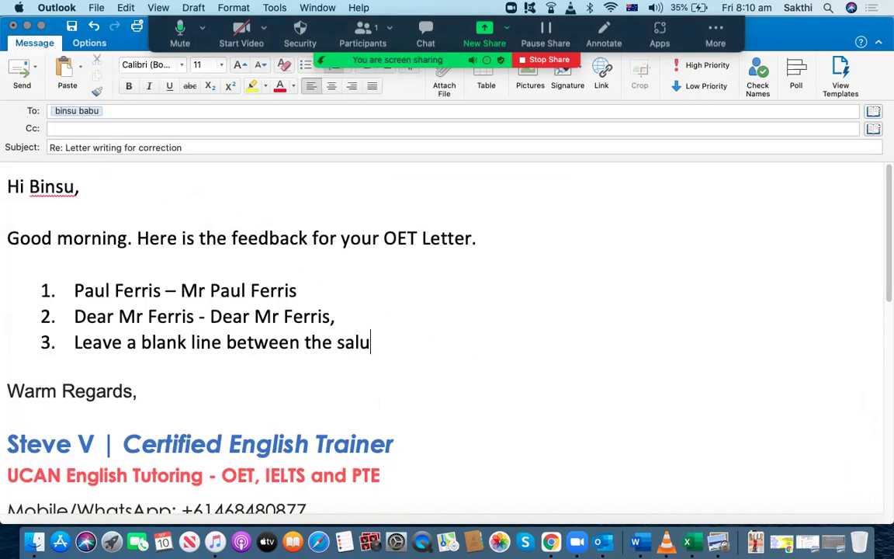
{"action": "type", "text": "tation of t"}
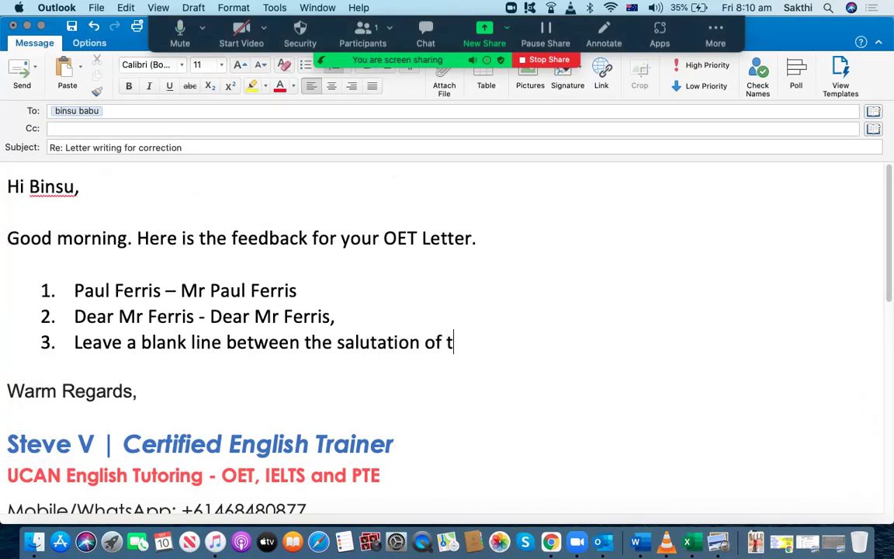
{"action": "type", "text": "he recipie"}
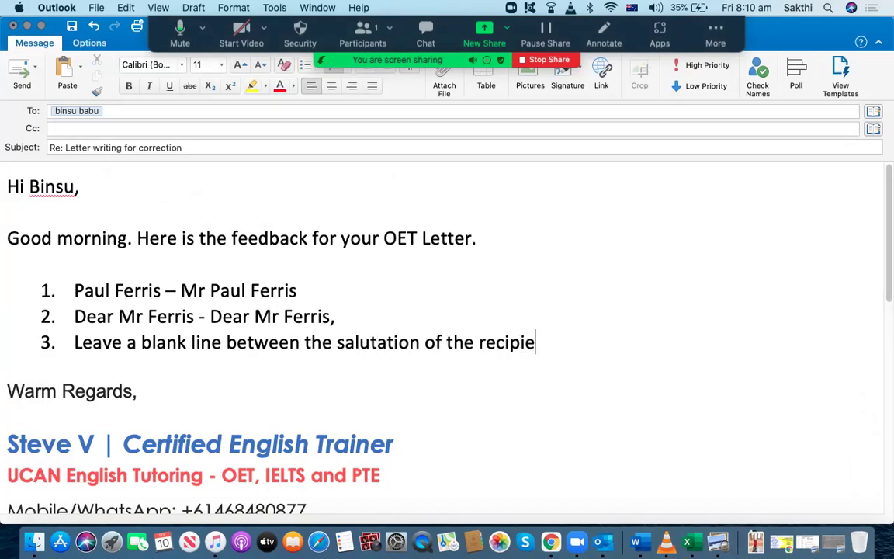
{"action": "type", "text": "nt and the "}
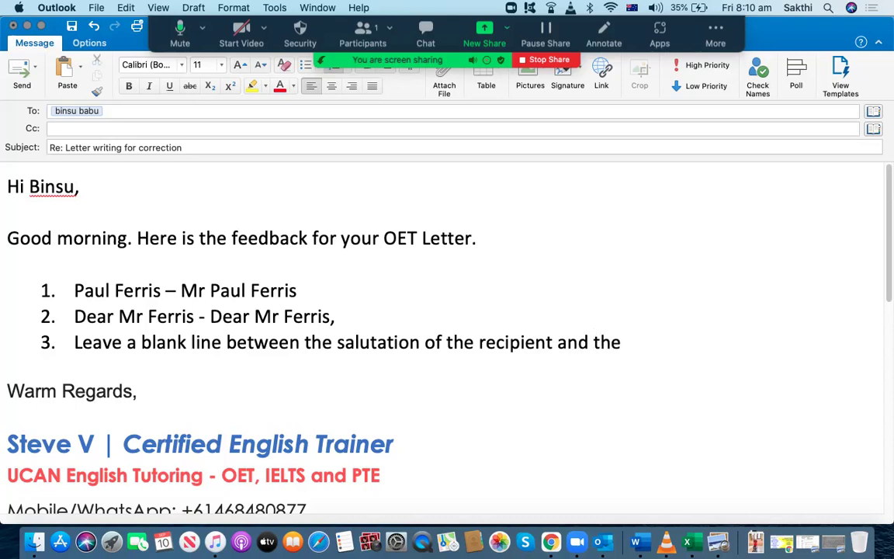
{"action": "type", "text": "first sentence of teh"}
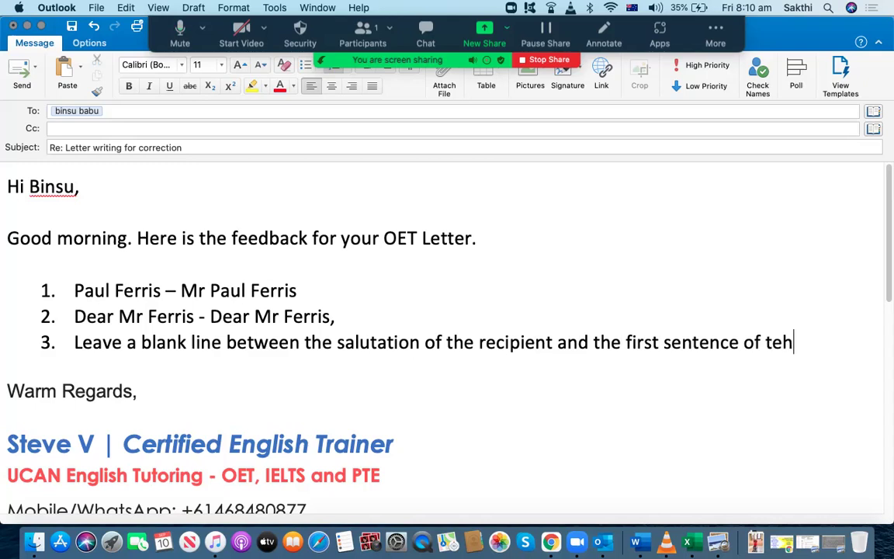
{"action": "key", "text": "BackSpace"}
{"action": "key", "text": "BackSpace"}
{"action": "type", "text": "he introducti"}
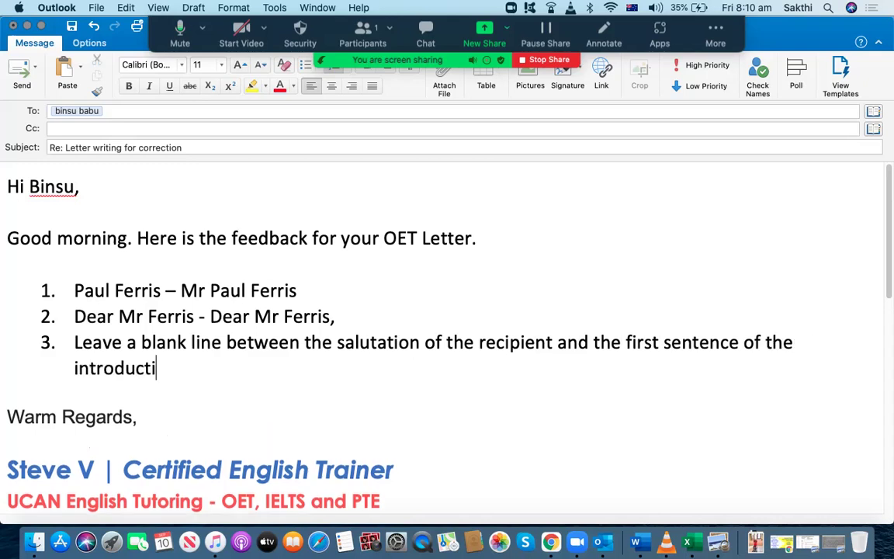
{"action": "type", "text": "on paragarph."}
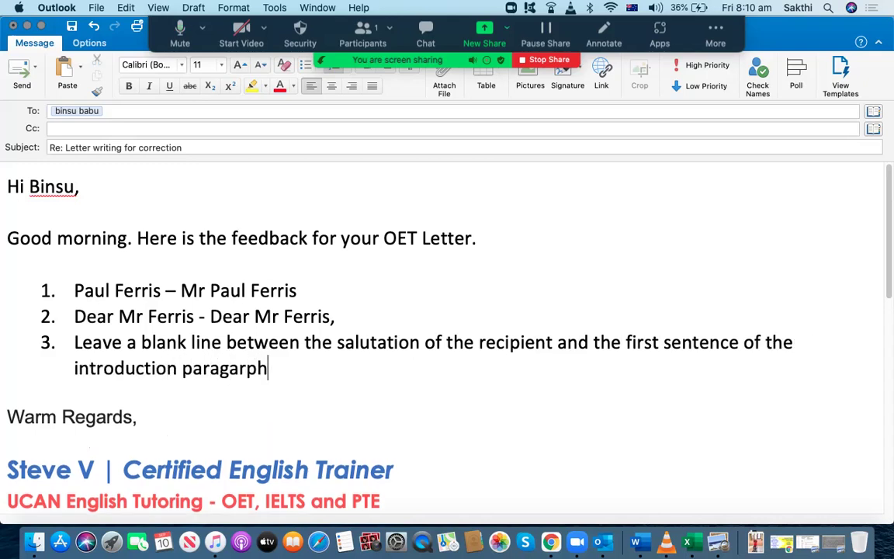
{"action": "key", "text": "Return"}
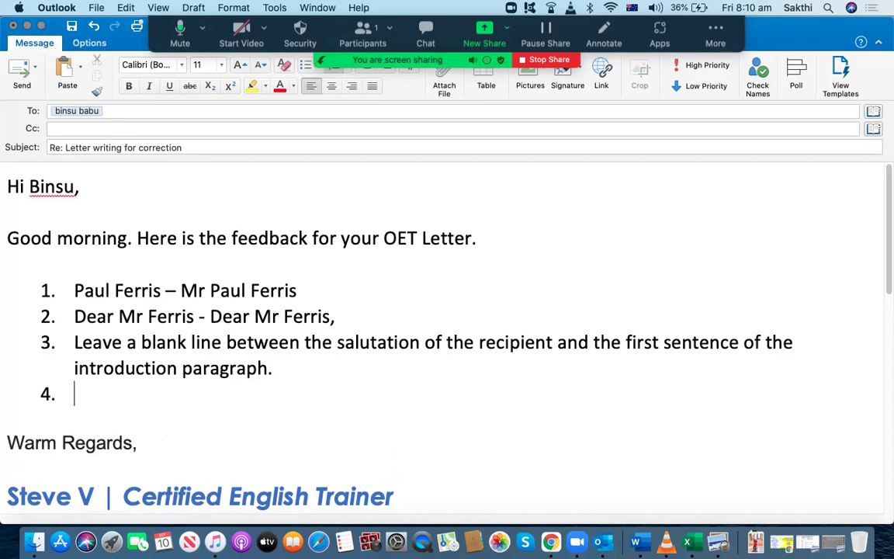
{"action": "type", "text": "write"}
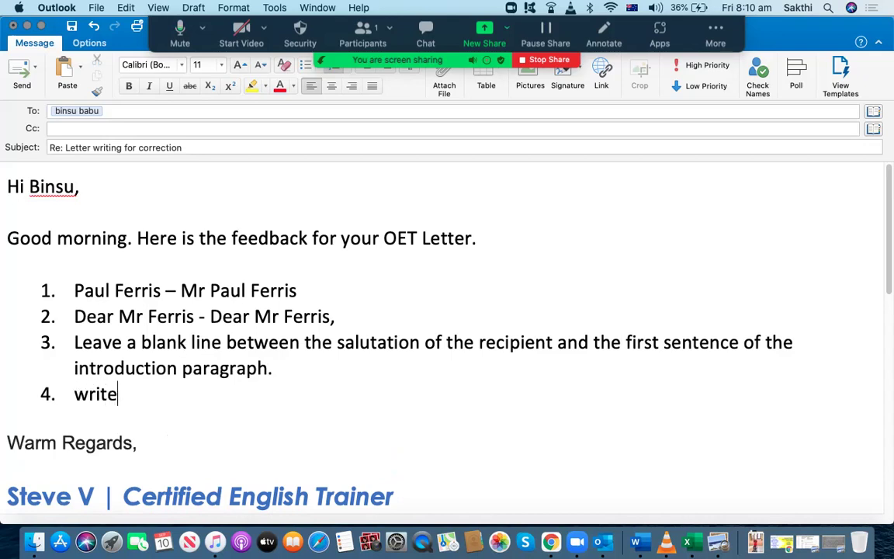
{"action": "type", "text": " down the refere"}
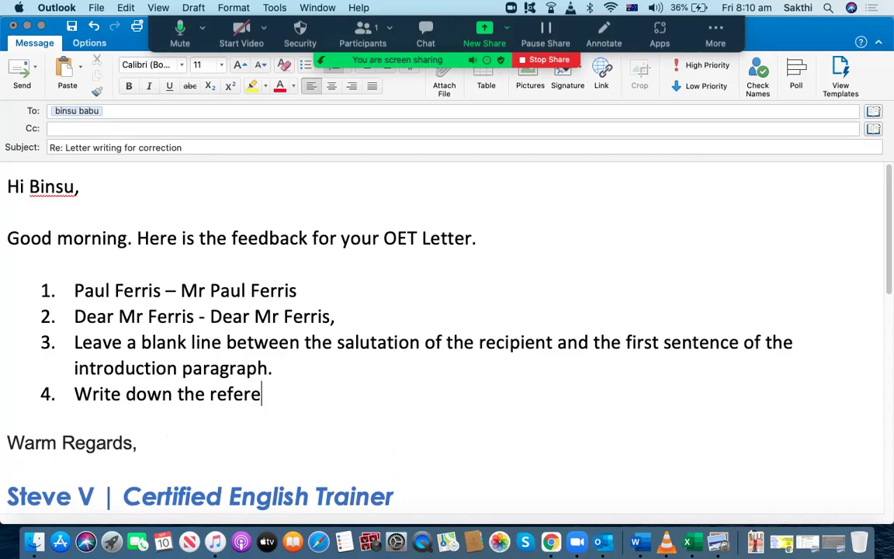
{"action": "type", "text": "nce details "}
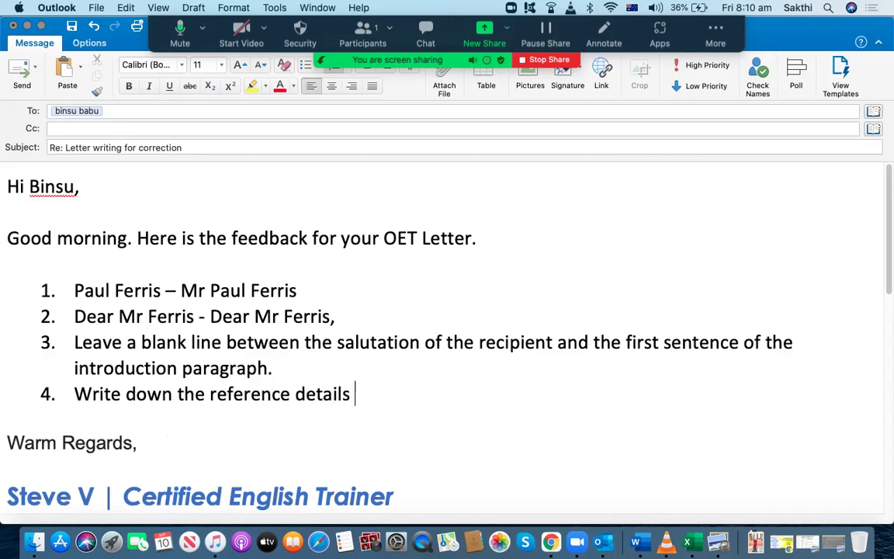
{"action": "type", "text": "of the patien"}
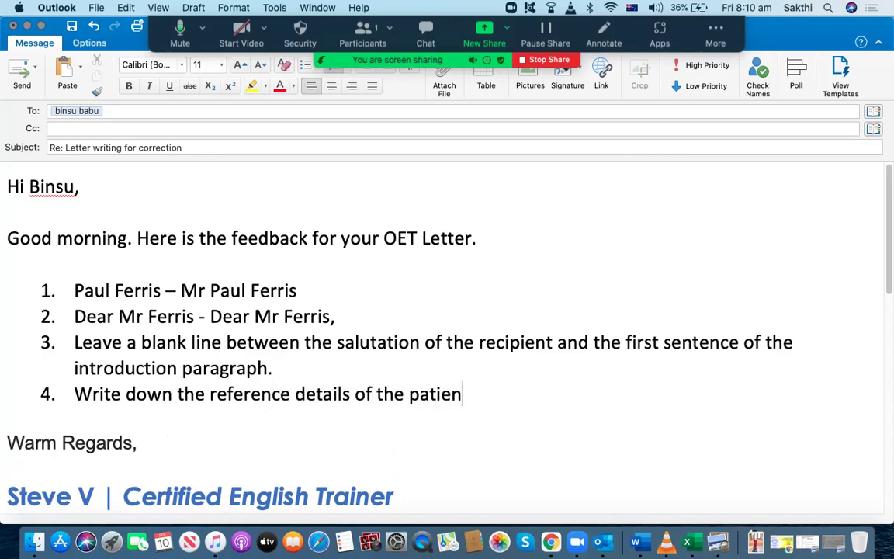
{"action": "type", "text": "t after t"}
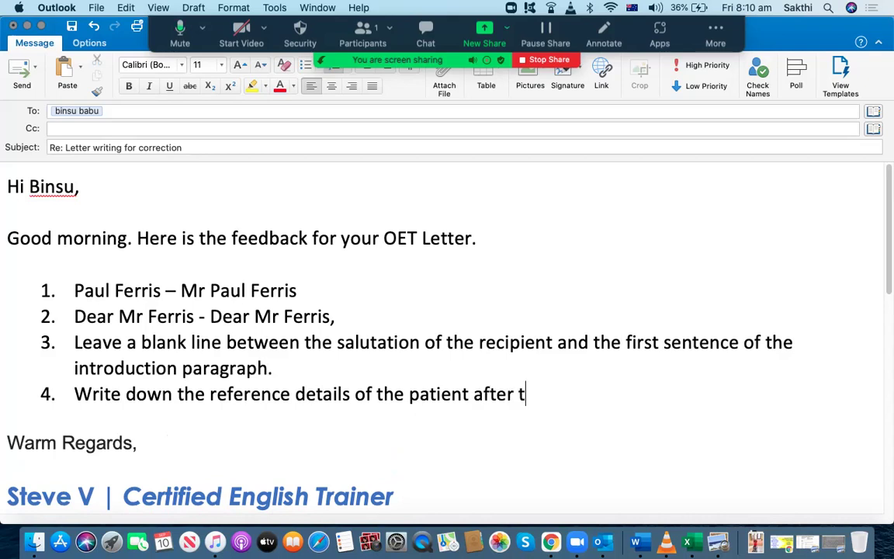
{"action": "type", "text": "he saluta"}
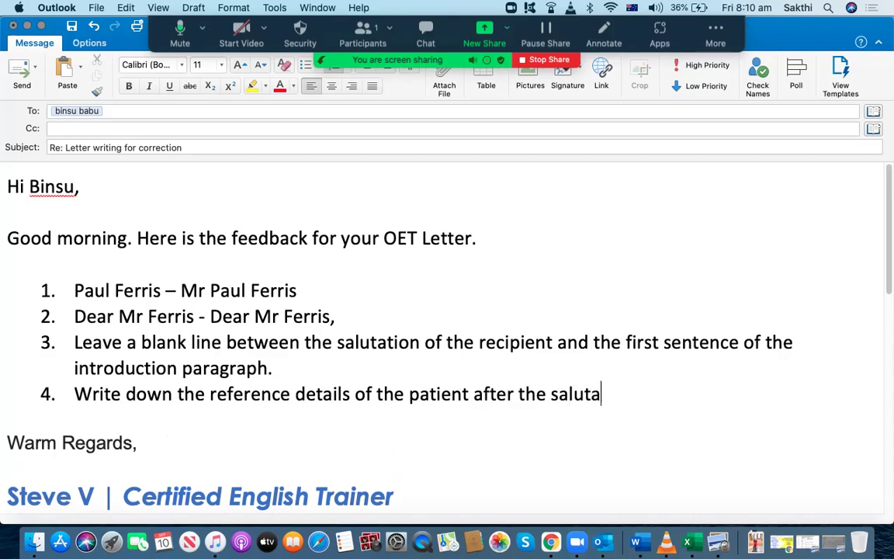
{"action": "type", "text": "tion of the "}
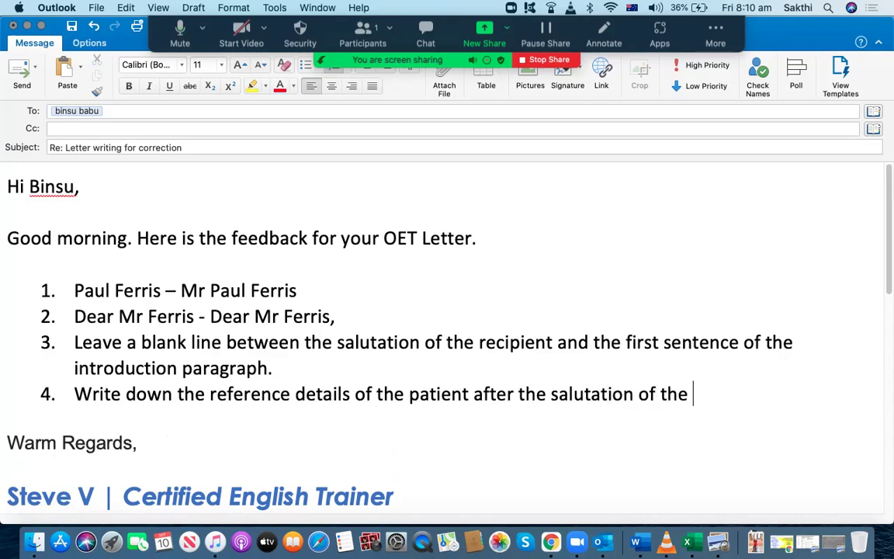
{"action": "type", "text": "recipien"}
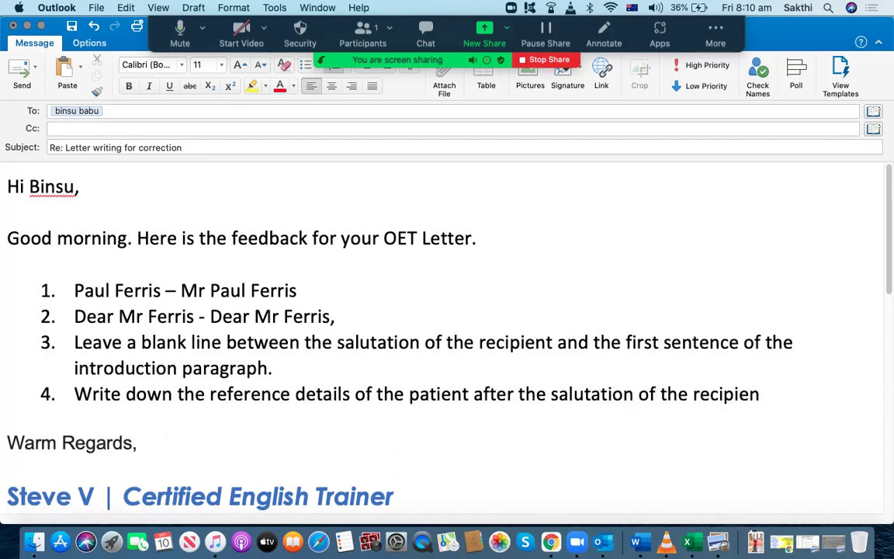
{"action": "type", "text": "t and before the"}
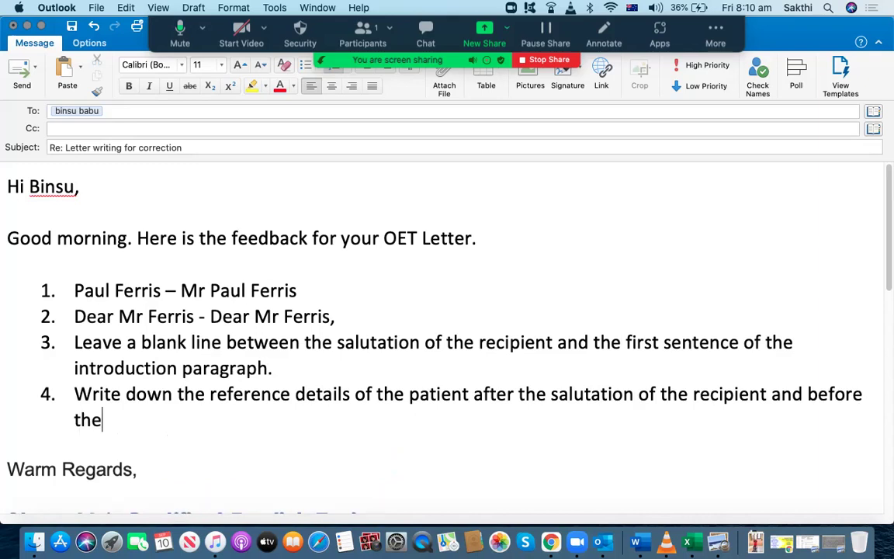
{"action": "type", "text": " introduction"}
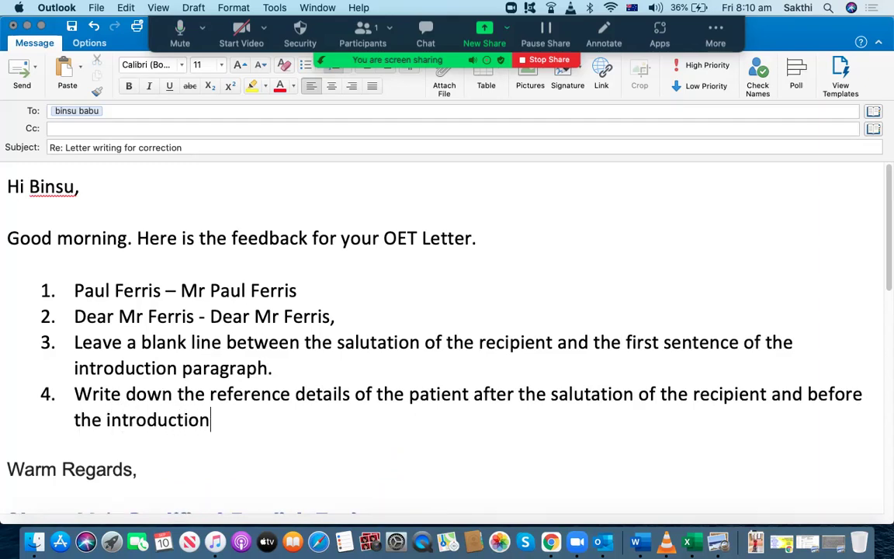
{"action": "type", "text": " paraga"}
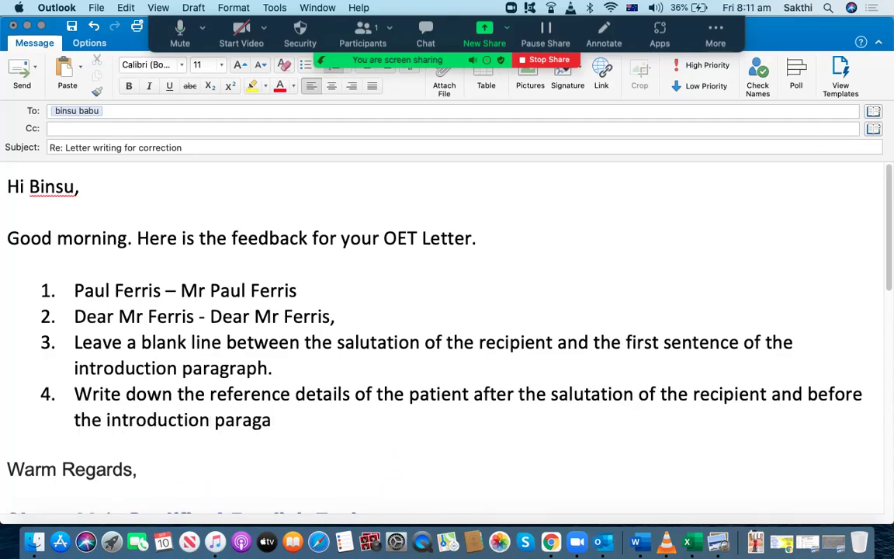
{"action": "key", "text": "BackSpace"}
{"action": "type", "text": "raph."}
{"action": "key", "text": "Return"}
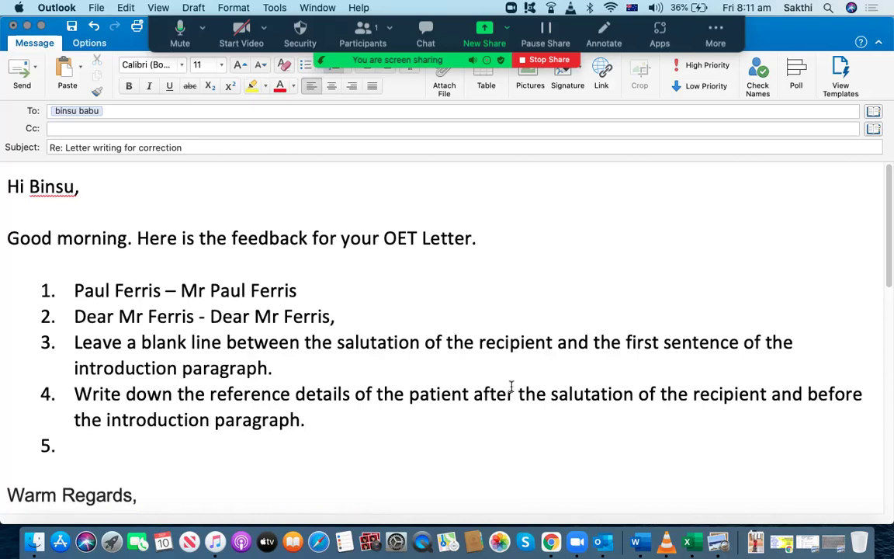
Outline the word 'us' in the opening sentence of the handwritten letter
{"action": "left_click", "coordinate": [807, 541]}
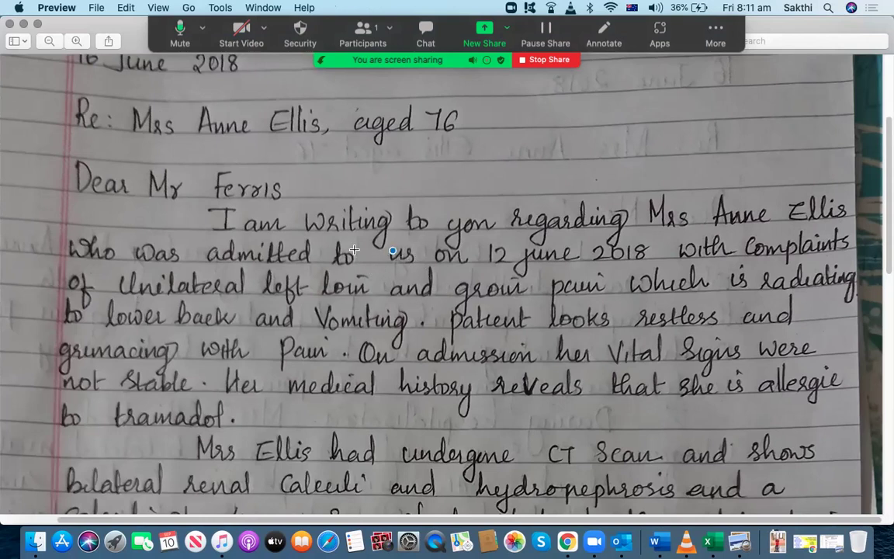
{"action": "left_click_drag", "start_coordinate": [367, 238], "coordinate": [427, 271]}
Write correction 5 as 'to us - to our hospital' in lowercase and start item 6
{"action": "left_click", "coordinate": [21, 26]}
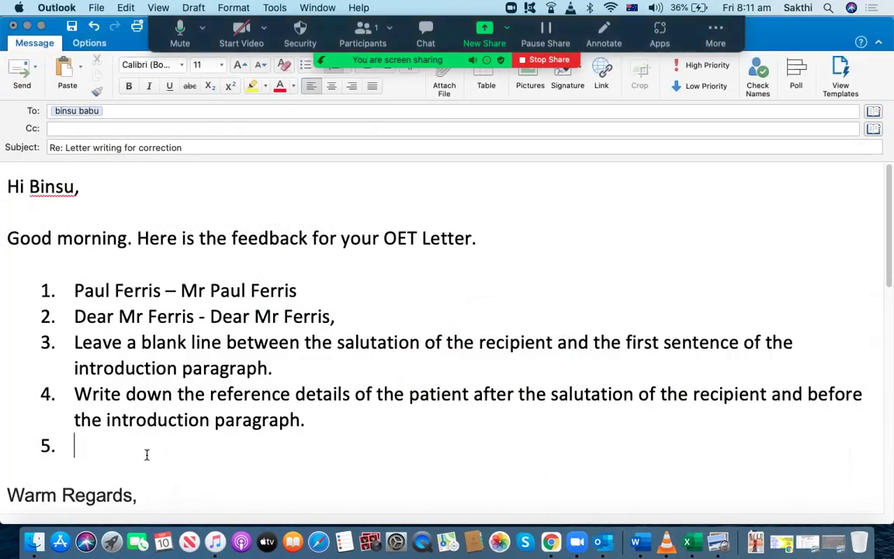
{"action": "type", "text": "To us "}
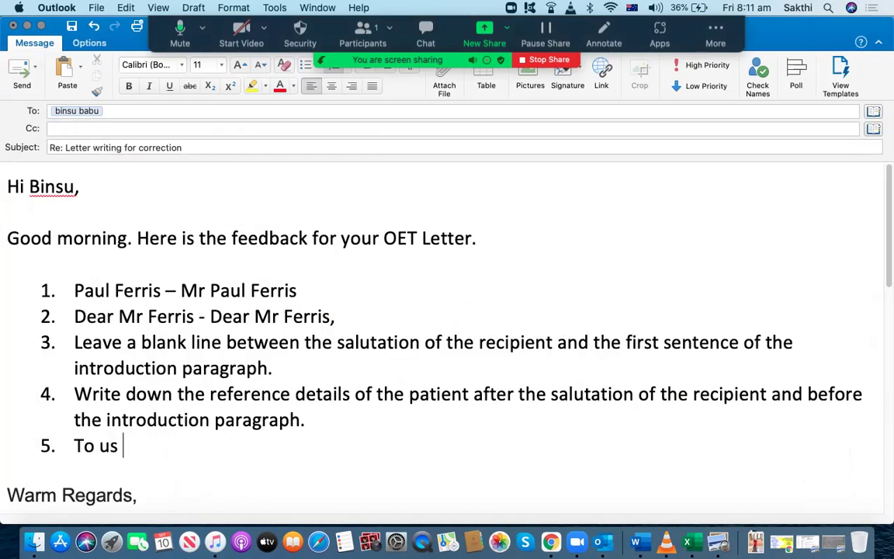
{"action": "type", "text": "- to u"}
{"action": "key", "text": "BackSpace"}
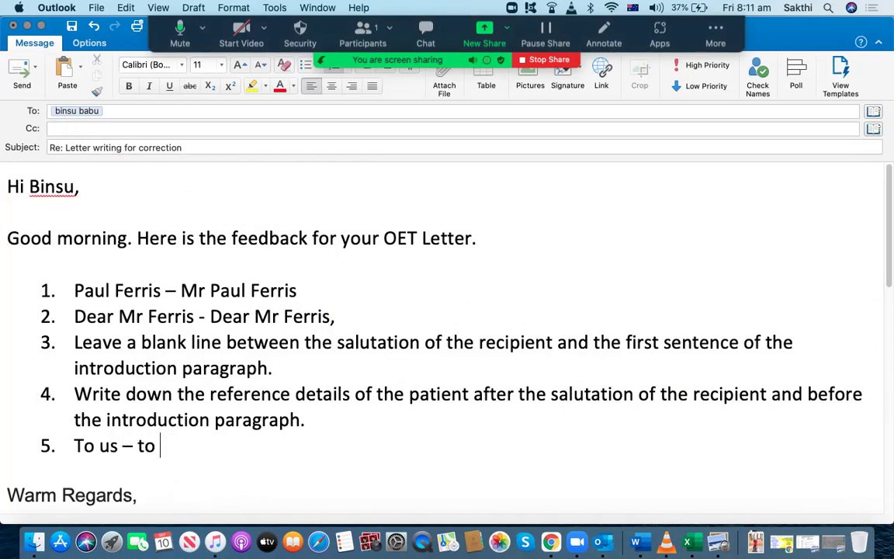
{"action": "type", "text": "our hosi"}
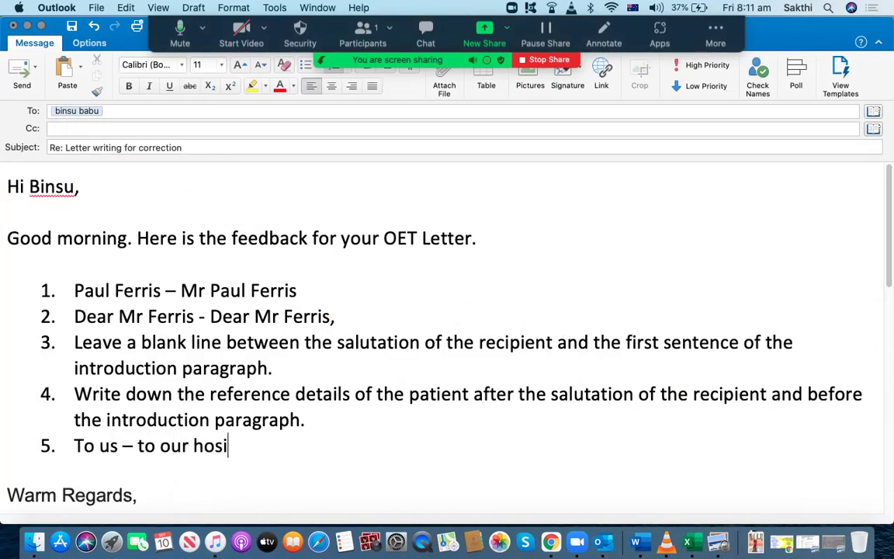
{"action": "key", "text": "BackSpace"}
{"action": "type", "text": "pital"}
{"action": "key", "text": "Return"}
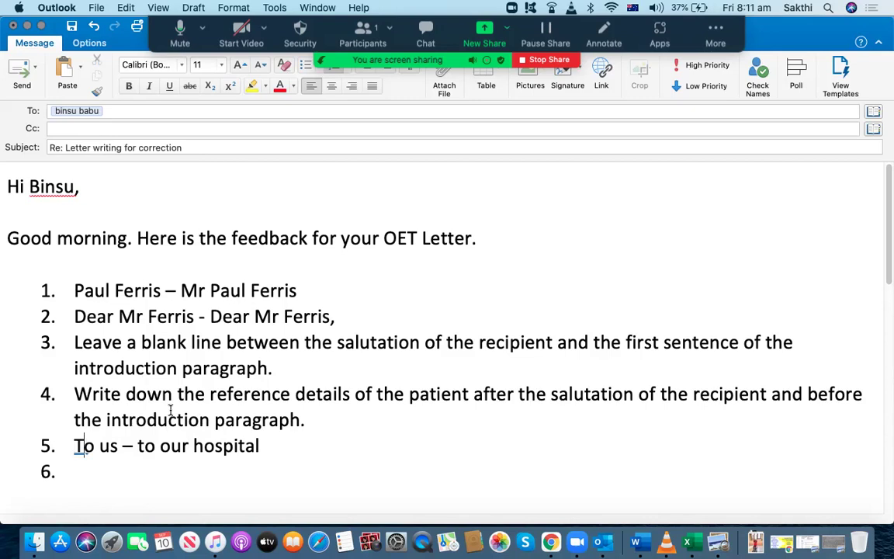
{"action": "left_click", "coordinate": [83, 446]}
{"action": "key", "text": "BackSpace"}
{"action": "type", "text": "t"}
{"action": "left_click", "coordinate": [75, 471]}
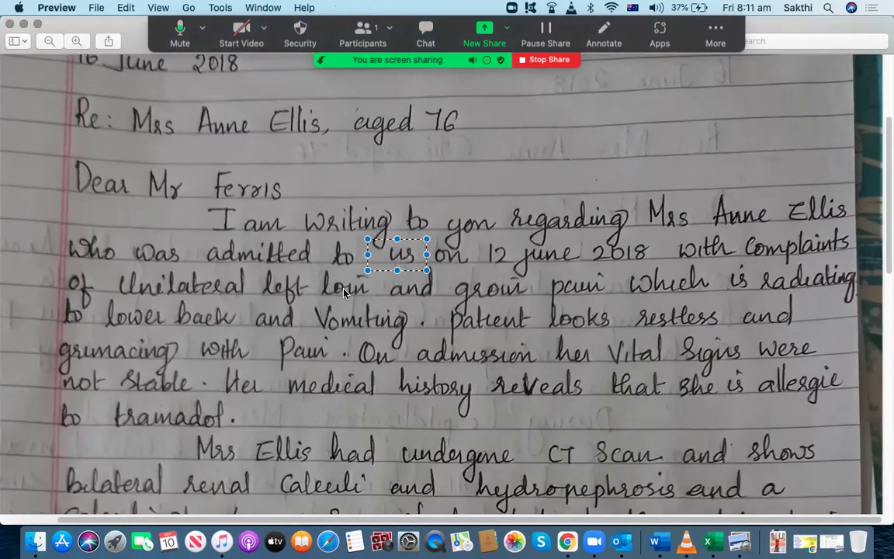
Mark the dates 16 June 2018 and 12 june 2018 in the letter, then minimise it
{"action": "left_click", "coordinate": [392, 339]}
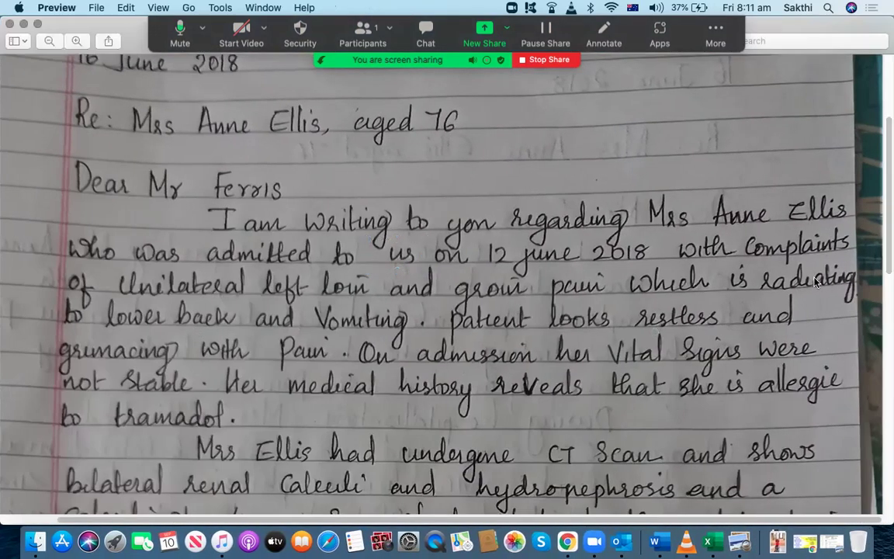
{"action": "scroll", "coordinate": [884, 277], "scroll_direction": "up", "scroll_amount": 5}
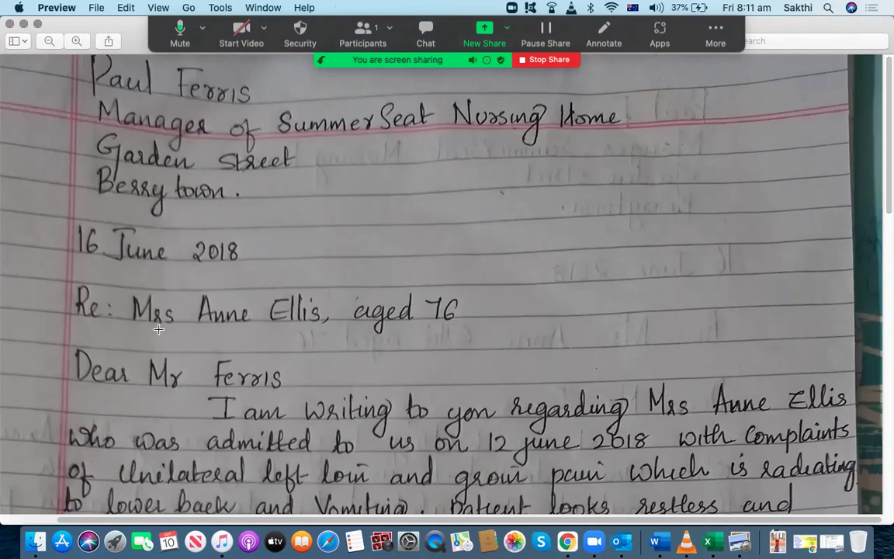
{"action": "left_click_drag", "start_coordinate": [59, 217], "coordinate": [269, 272]}
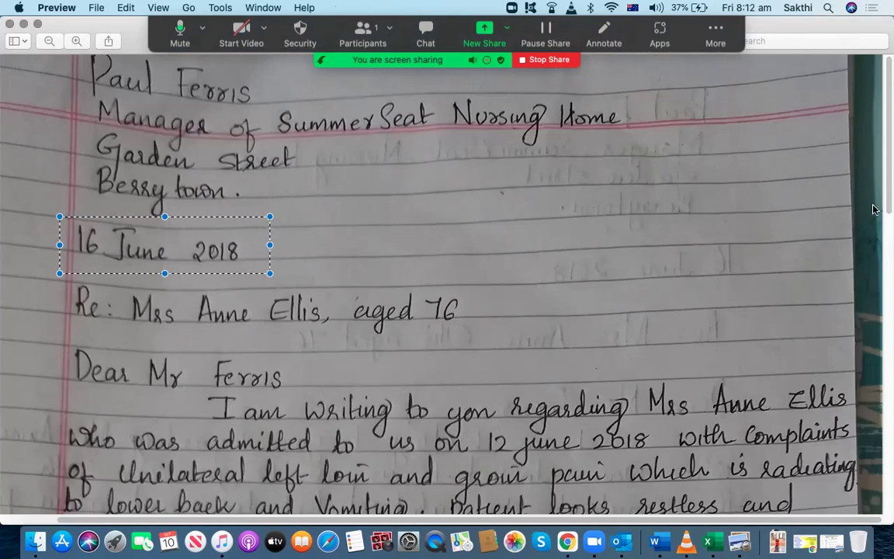
{"action": "scroll", "coordinate": [886, 202], "scroll_direction": "down", "scroll_amount": 2}
{"action": "left_click_drag", "start_coordinate": [885, 202], "coordinate": [886, 293]}
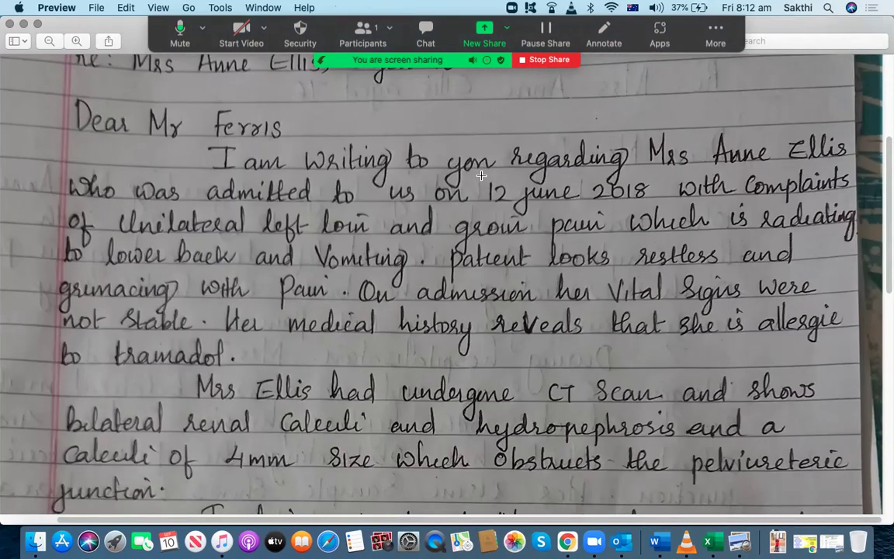
{"action": "left_click_drag", "start_coordinate": [476, 170], "coordinate": [656, 218]}
{"action": "left_click", "coordinate": [564, 233]}
{"action": "left_click_drag", "start_coordinate": [588, 179], "coordinate": [664, 208]}
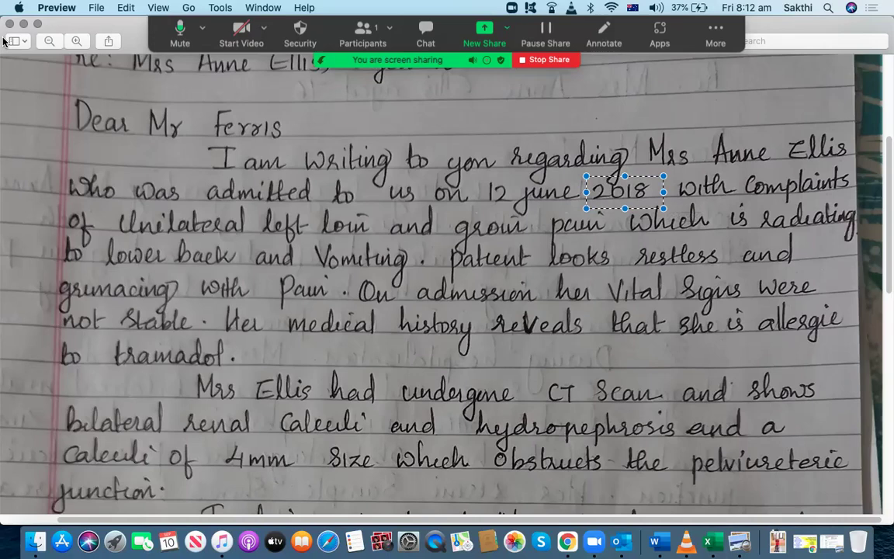
{"action": "left_click", "coordinate": [23, 24]}
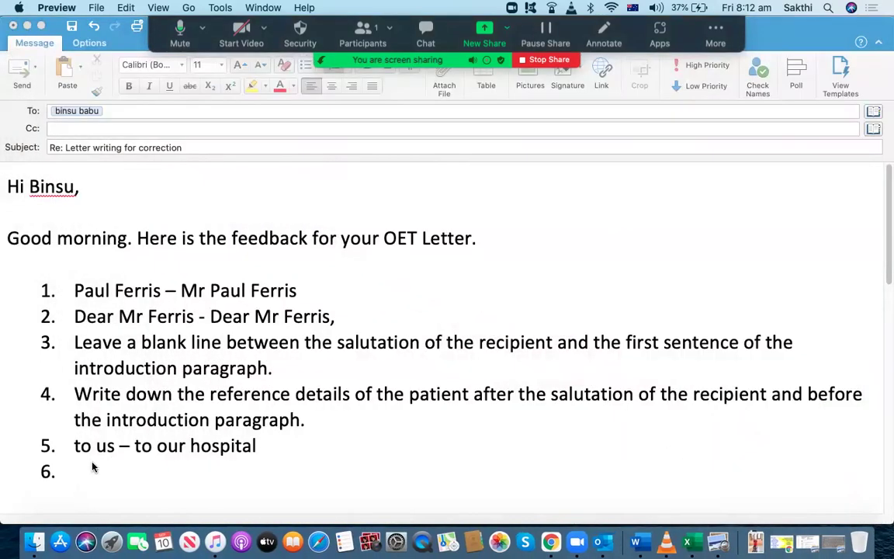
Type correction 6 as '12 June 2018 - 12 June (4 days ago)' and start item 7
{"action": "left_click", "coordinate": [91, 466]}
{"action": "type", "text": "12"}
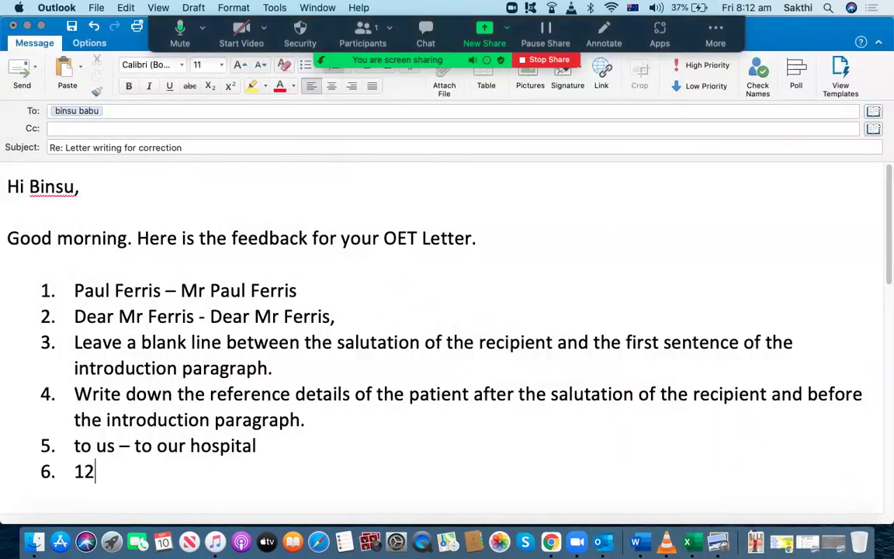
{"action": "type", "text": " June 2018 "}
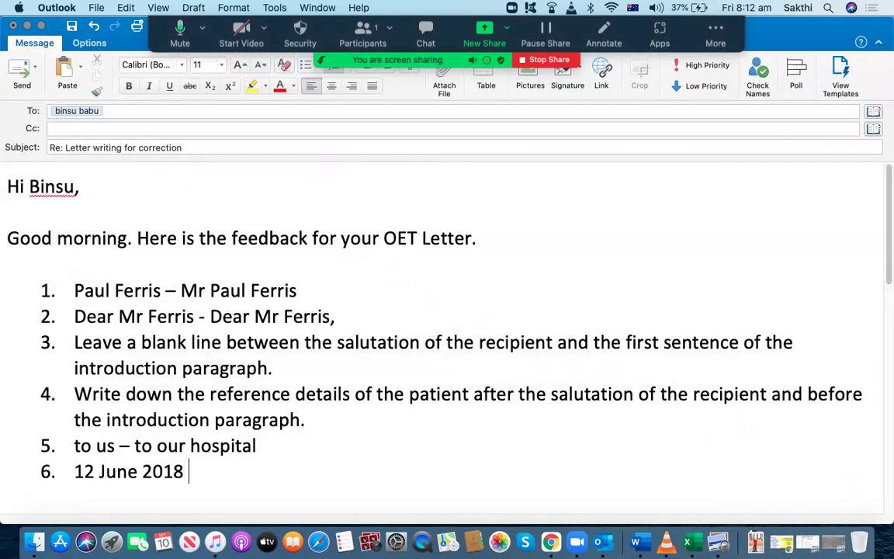
{"action": "type", "text": "- 12 June"}
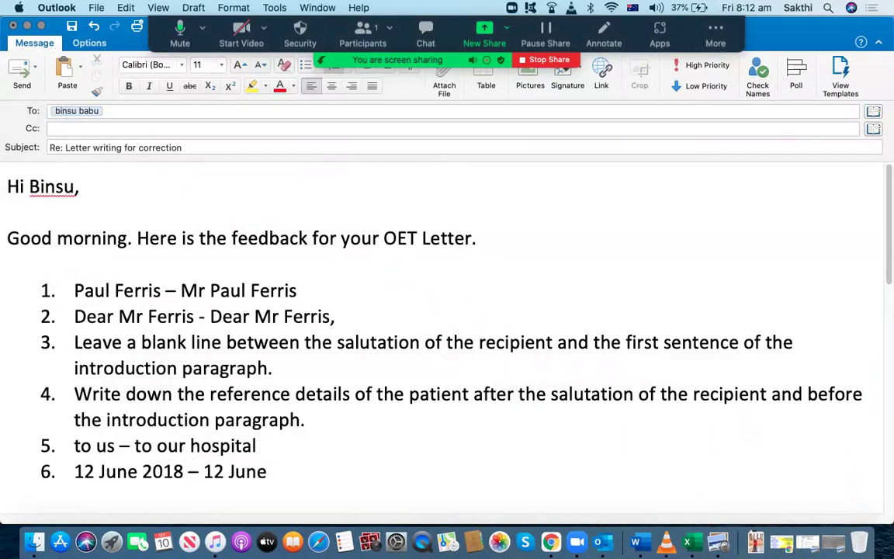
{"action": "type", "text": " (4 days ag"}
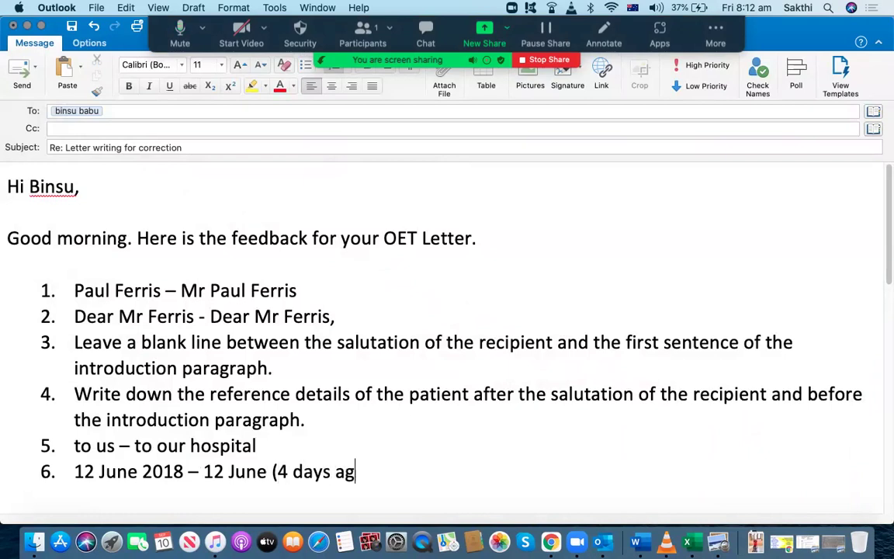
{"action": "type", "text": "o)"}
{"action": "key", "text": "Return"}
Replace '4' with lowercase 'four' in correction 6, then bring back the letter
{"action": "left_click", "coordinate": [292, 471]}
{"action": "key", "text": "BackSpace"}
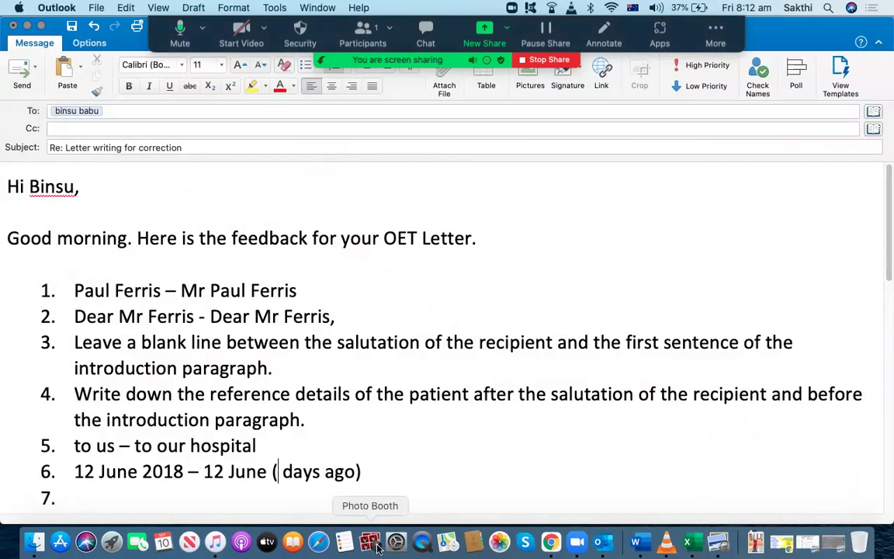
{"action": "type", "text": "Four"}
{"action": "key", "text": "Down"}
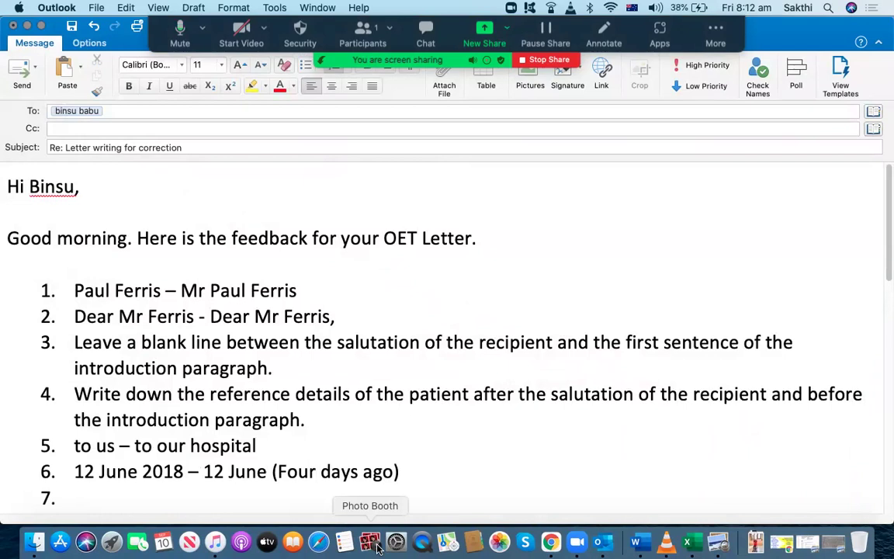
{"action": "key", "text": "Left"}
{"action": "key", "text": "Left"}
{"action": "key", "text": "Left"}
{"action": "key", "text": "BackSpace"}
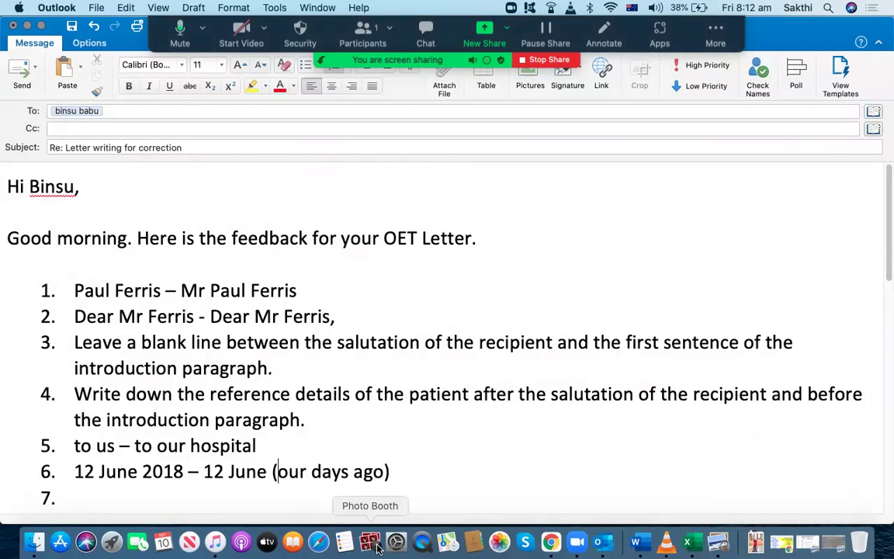
{"action": "type", "text": "f"}
{"action": "key", "text": "Down"}
{"action": "key", "text": "Down"}
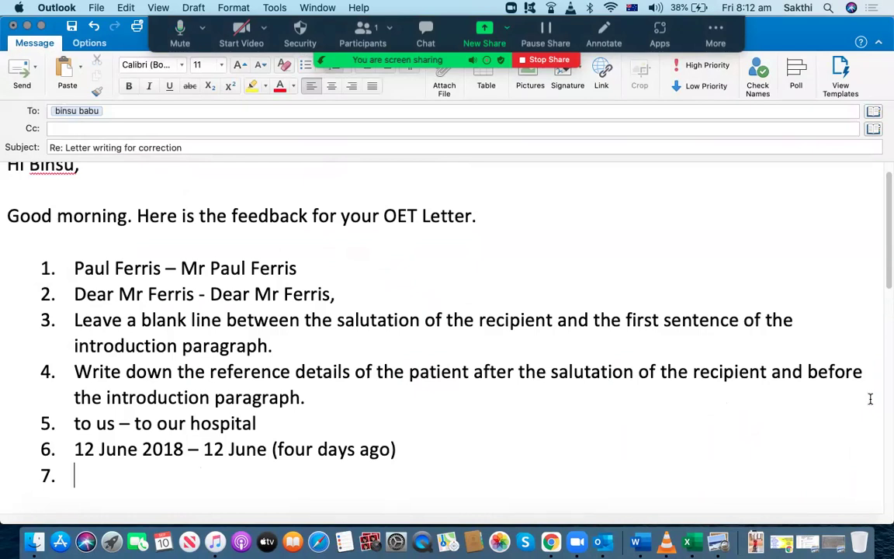
{"action": "scroll", "coordinate": [889, 261], "scroll_direction": "down", "scroll_amount": 5}
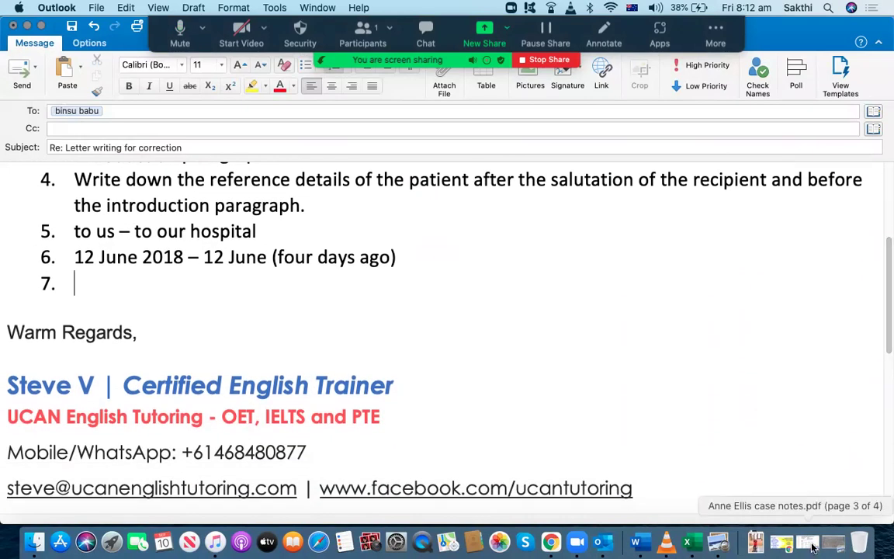
{"action": "left_click", "coordinate": [834, 543]}
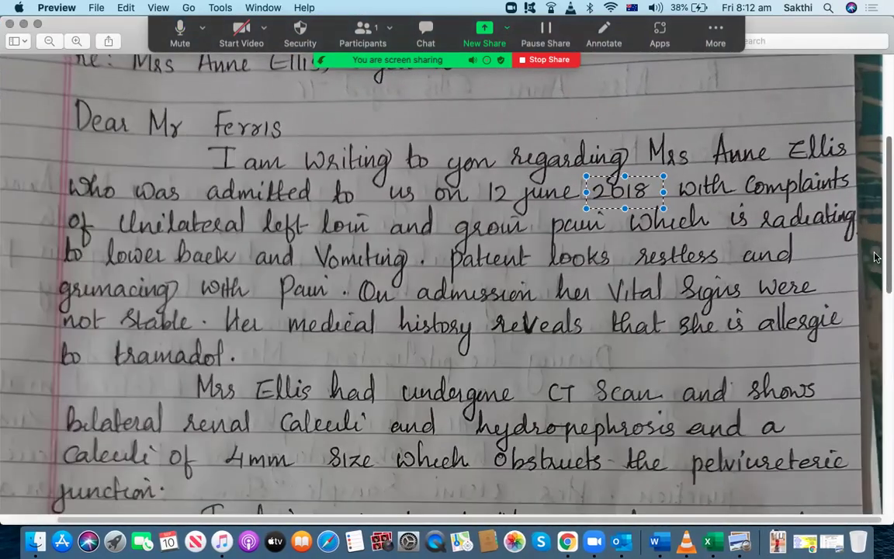
Check the handwritten word 'loin' in the letter JPG by marking a selection around it
{"action": "left_click_drag", "start_coordinate": [884, 229], "coordinate": [885, 253]}
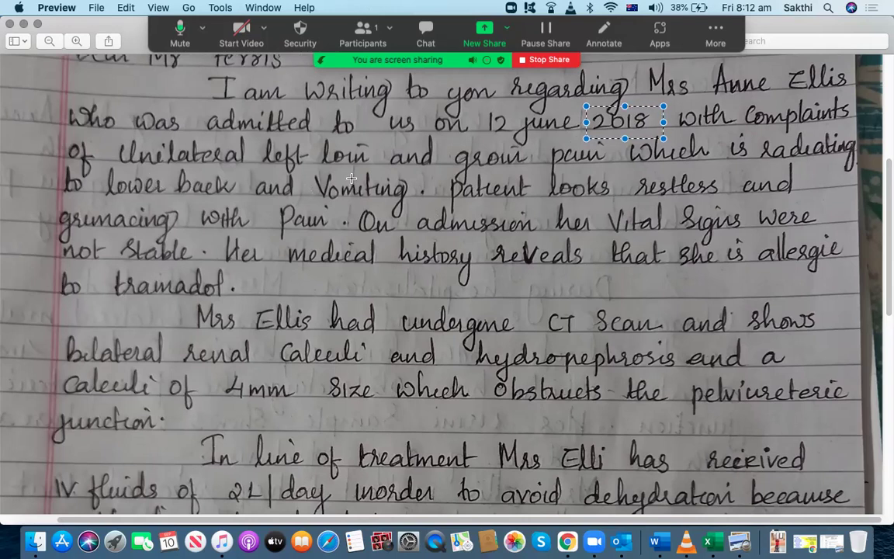
{"action": "left_click_drag", "start_coordinate": [314, 130], "coordinate": [341, 155]}
{"action": "left_click", "coordinate": [318, 208]}
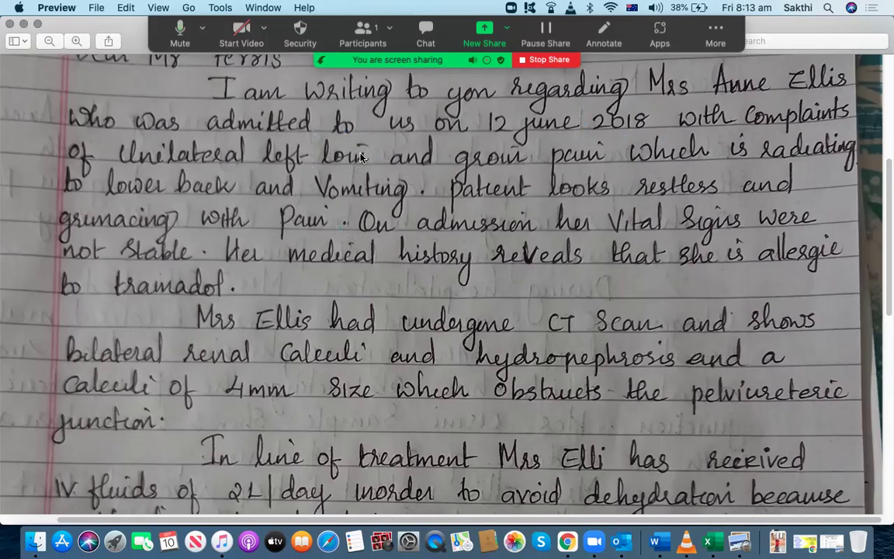
{"action": "left_click_drag", "start_coordinate": [318, 134], "coordinate": [376, 176]}
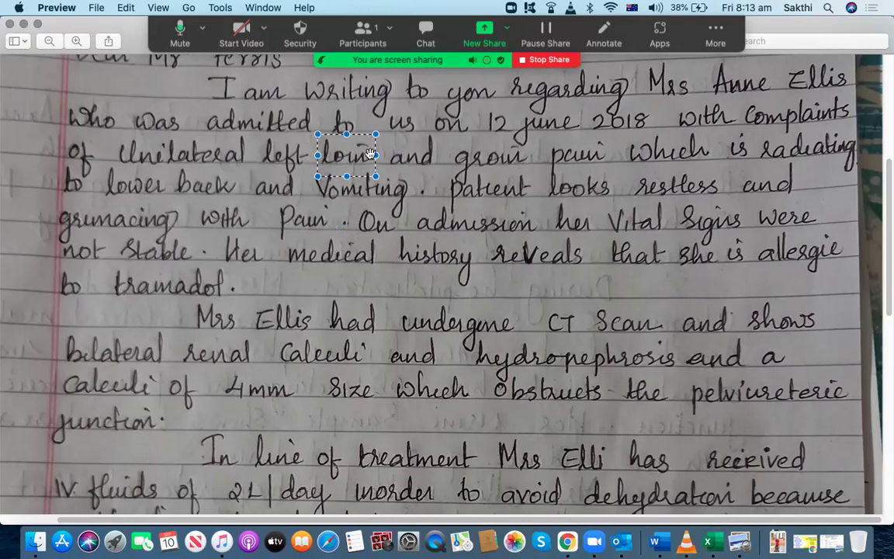
{"action": "left_click", "coordinate": [282, 186]}
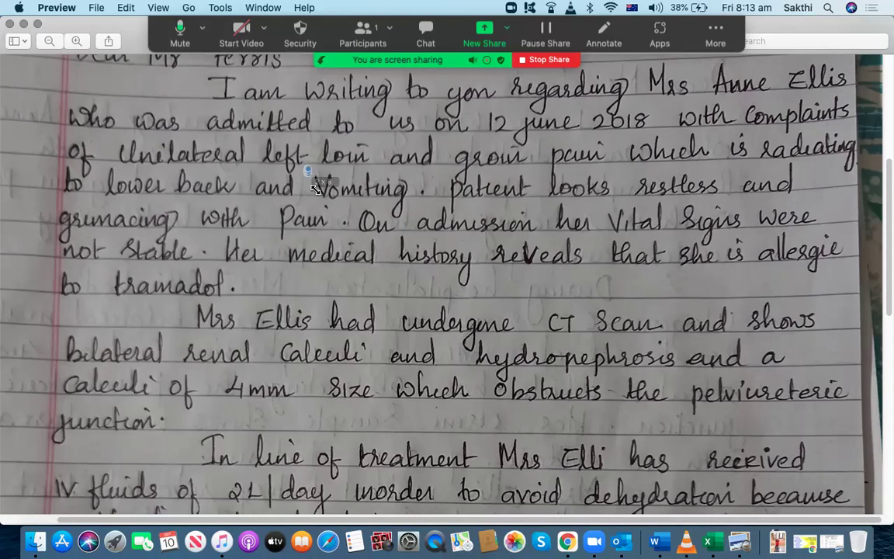
Check 'Vomiting' and the capital U of 'Unilateral', then bring up the case notes PDF
{"action": "left_click_drag", "start_coordinate": [416, 211], "coordinate": [418, 211]}
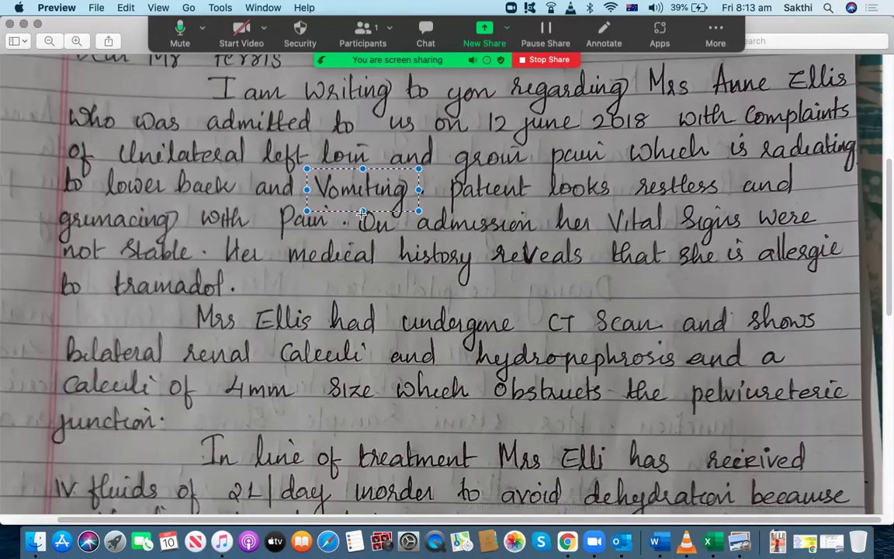
{"action": "left_click_drag", "start_coordinate": [104, 130], "coordinate": [118, 166]}
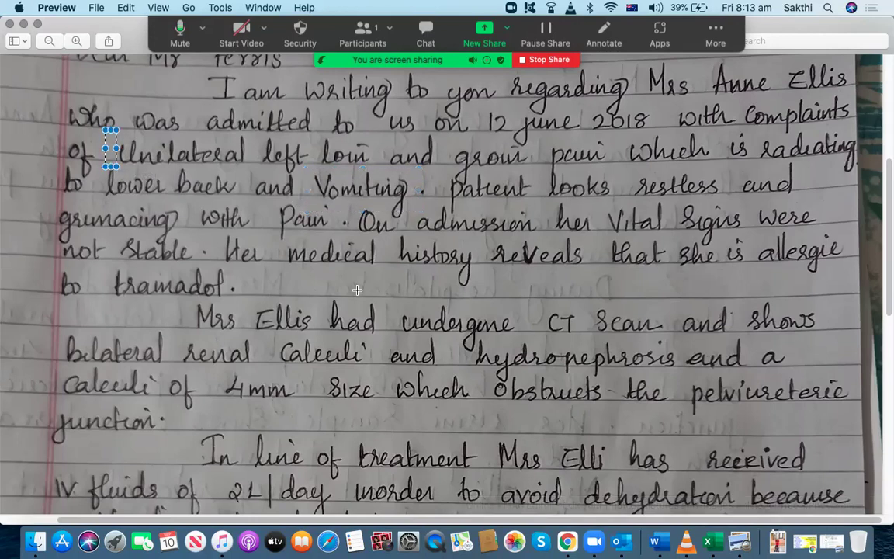
{"action": "left_click", "coordinate": [830, 546]}
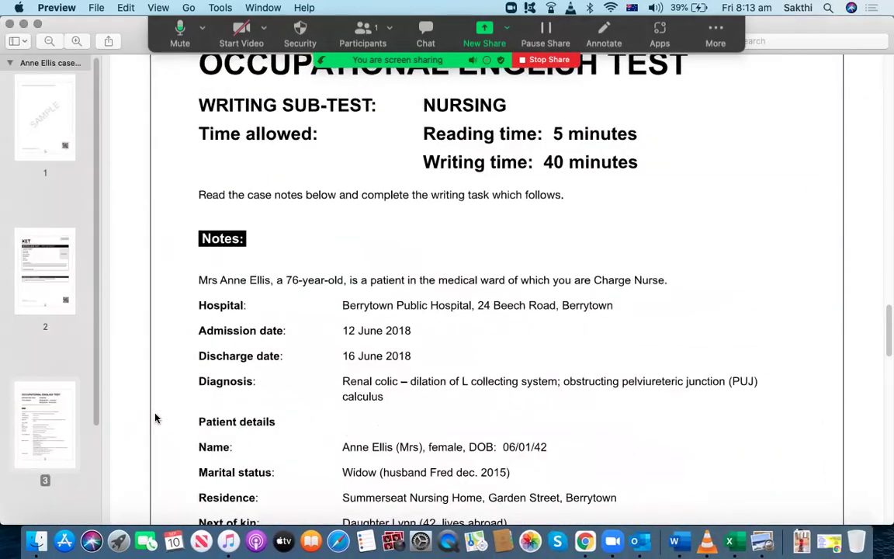